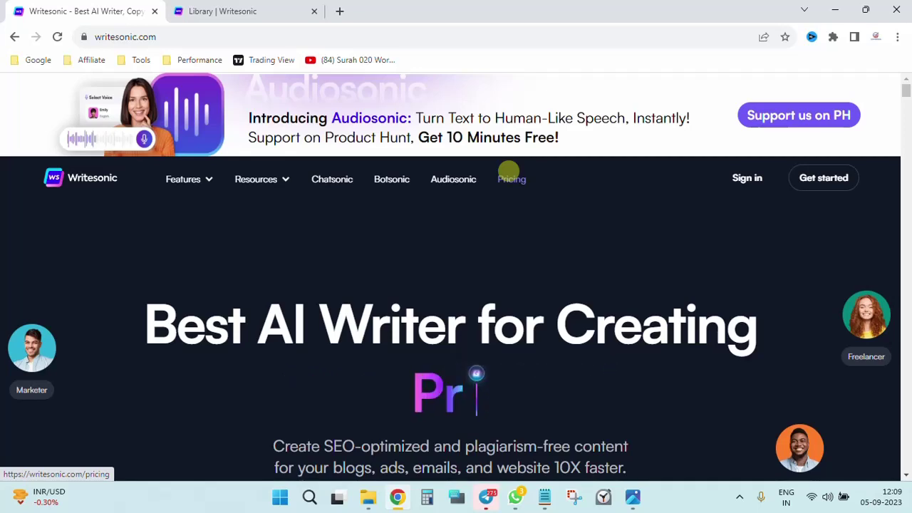
- Look over the Writesonic homepage and switch to the open template library
scroll(468, 275, down, 2)
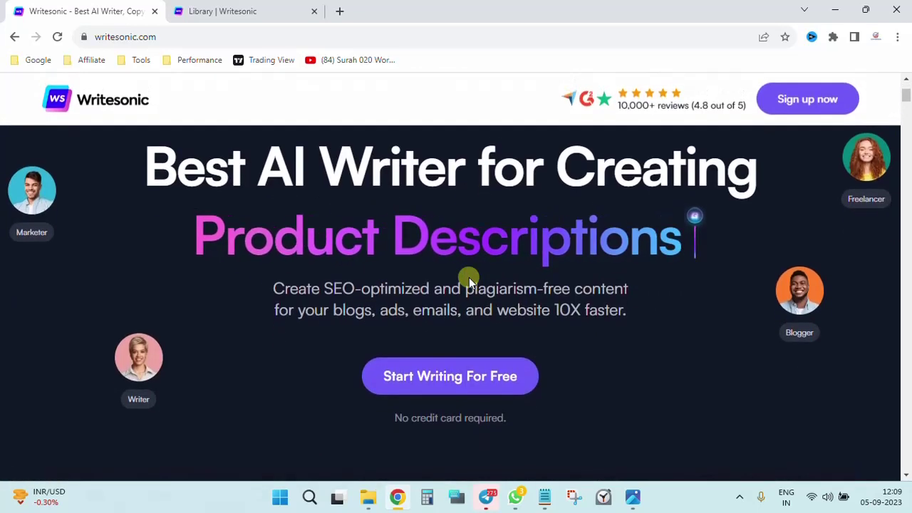
scroll(468, 279, down, 4)
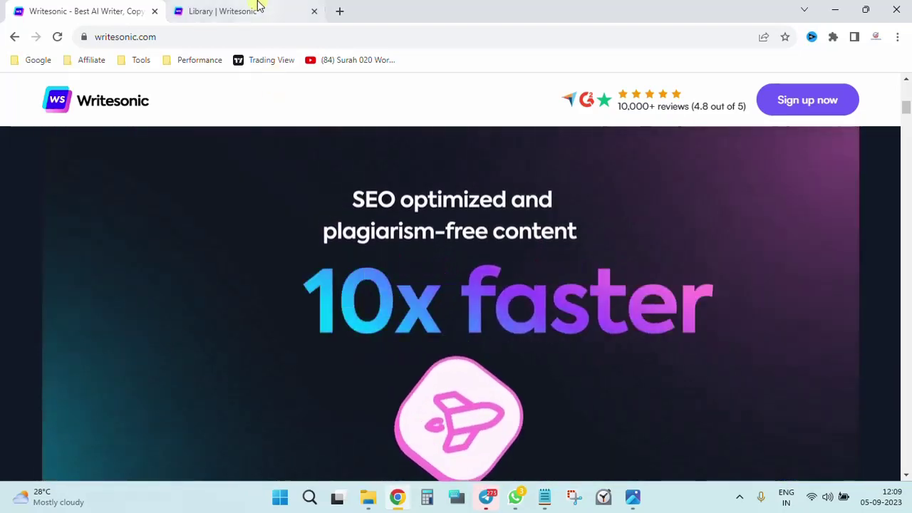
click(258, 6)
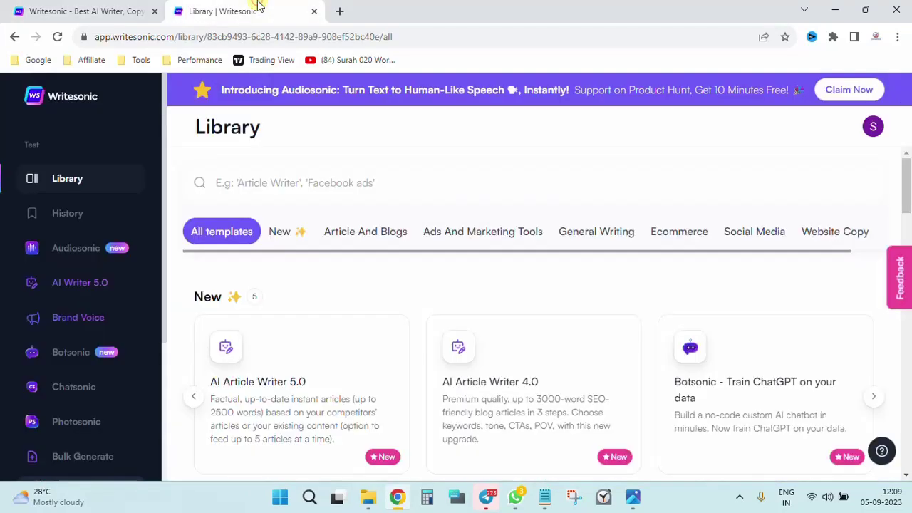
click(190, 129)
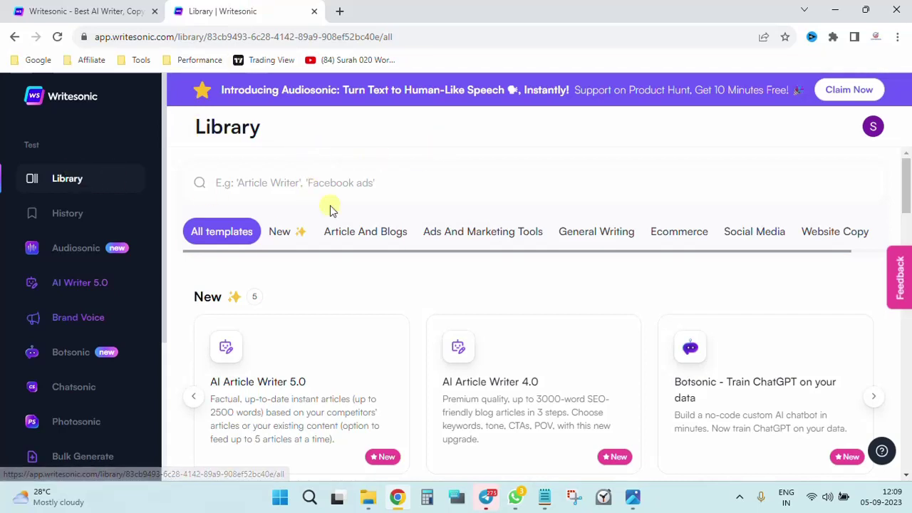
- Browse all library templates down to the ads and marketing tools, and filter the library to Article And Blogs
scroll(330, 206, down, 2)
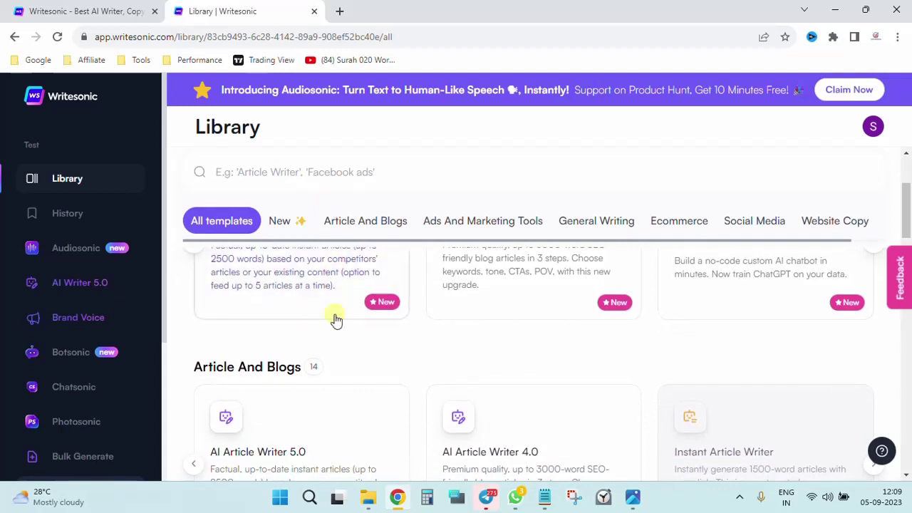
scroll(336, 320, up, 2)
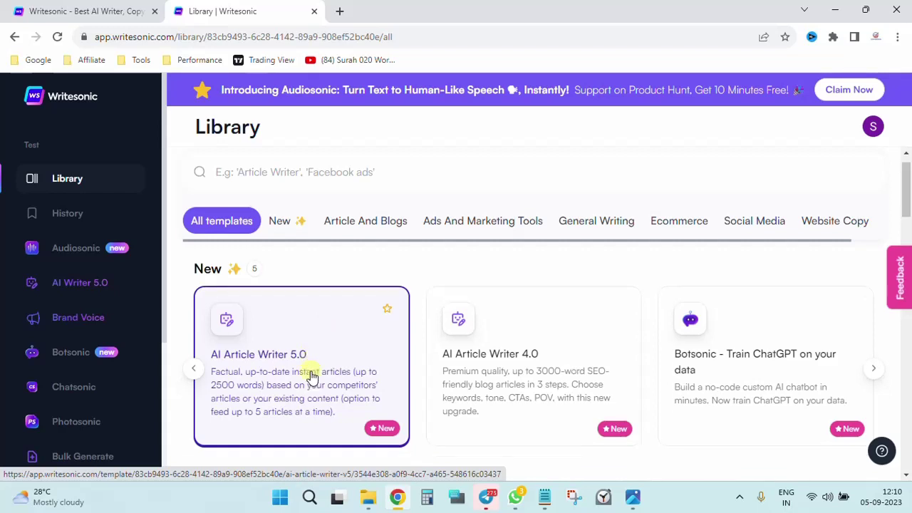
scroll(311, 372, down, 1)
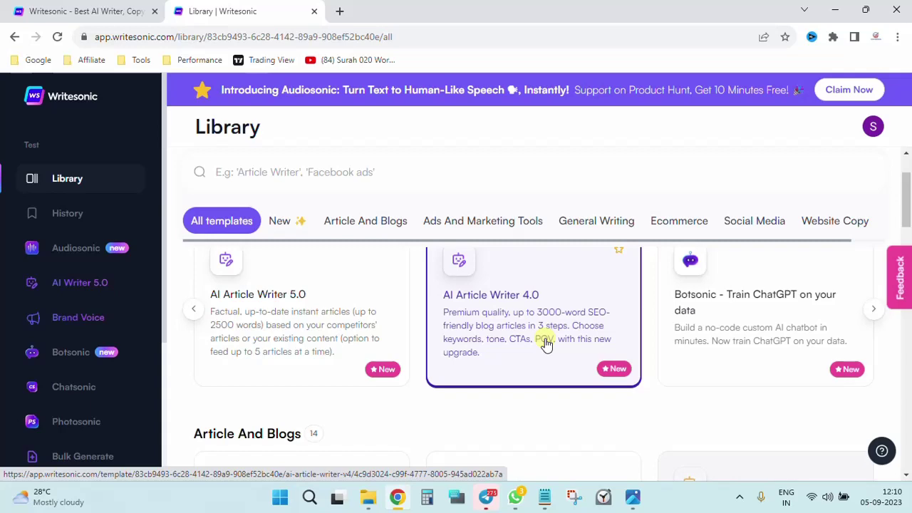
scroll(545, 344, down, 2)
scroll(545, 344, down, 1)
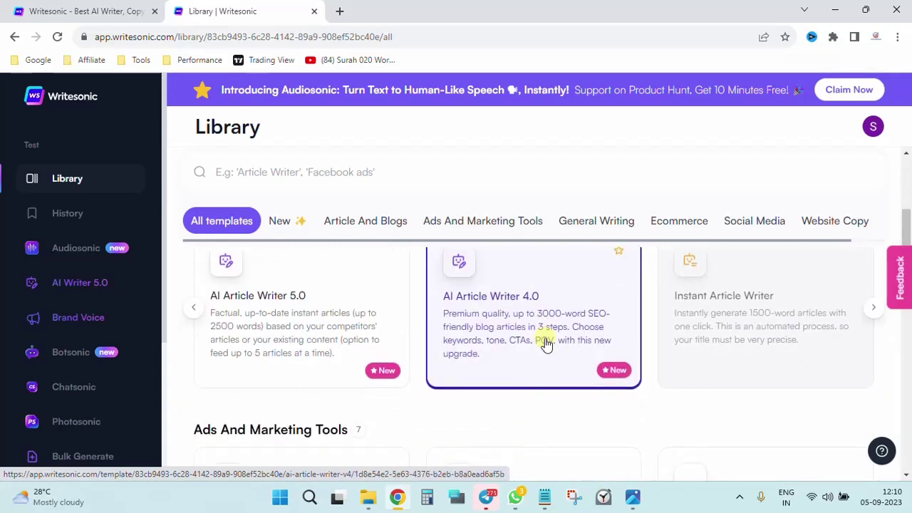
scroll(443, 345, down, 2)
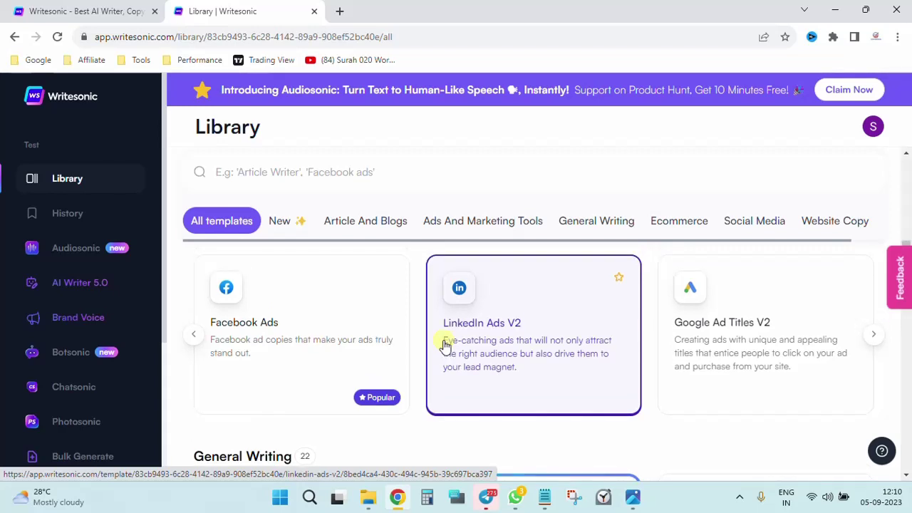
scroll(443, 345, down, 1)
scroll(443, 344, up, 2)
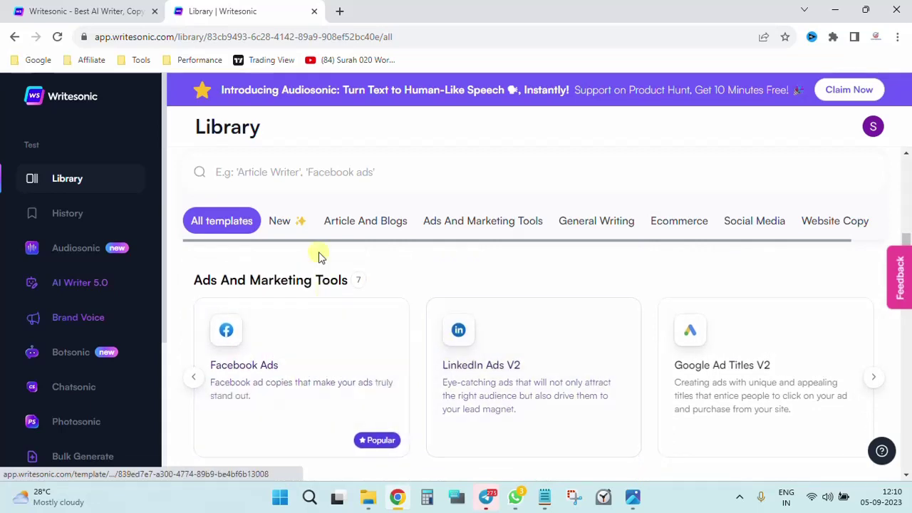
click(360, 229)
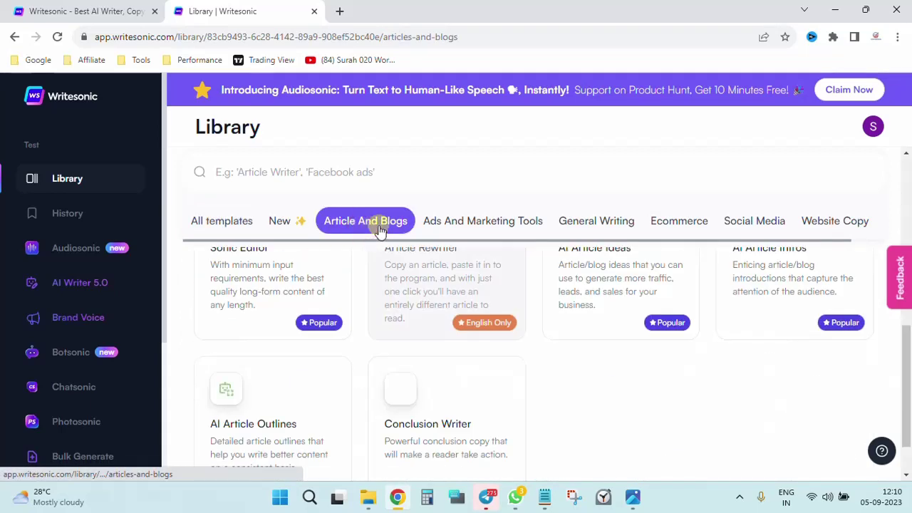
scroll(410, 284, up, 1)
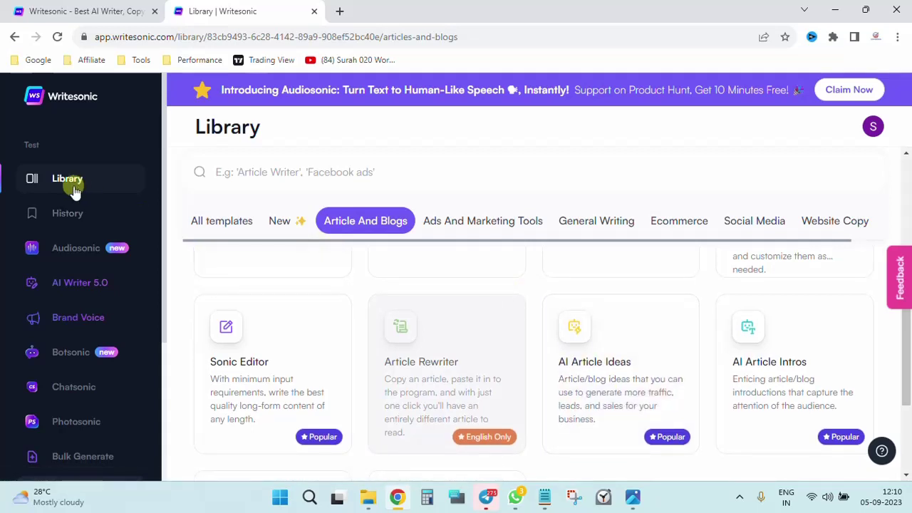
- Open the saved article "10 Must-Have Artificial Intelligence Tools to Revolutionize Your Business" from the history and view it from its beginning
click(65, 215)
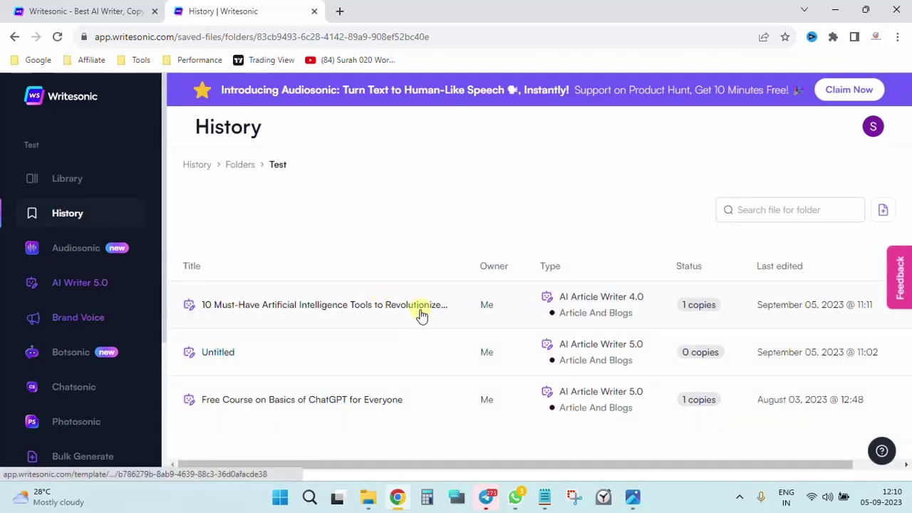
click(395, 313)
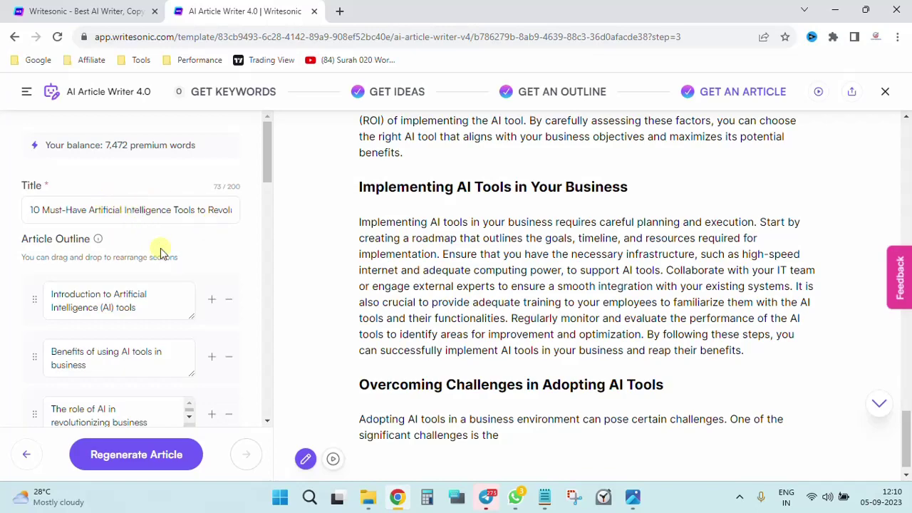
scroll(477, 259, up, 20)
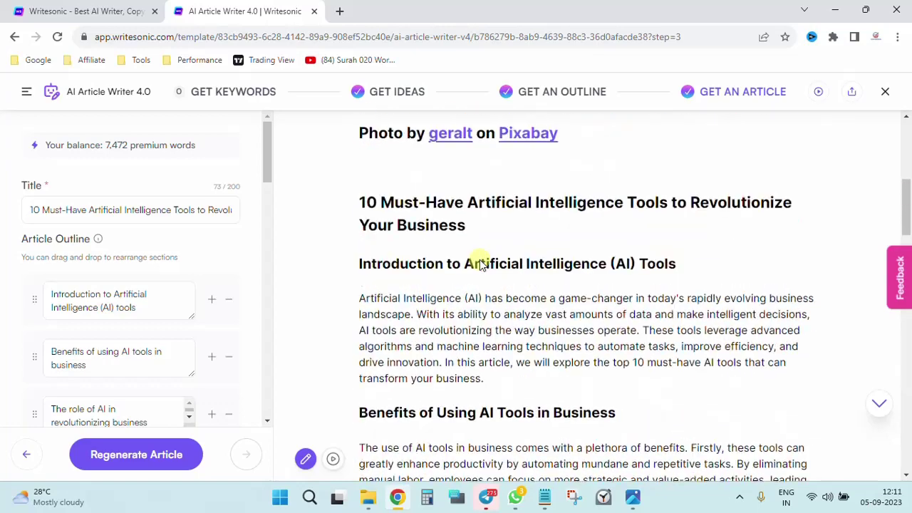
scroll(477, 258, up, 5)
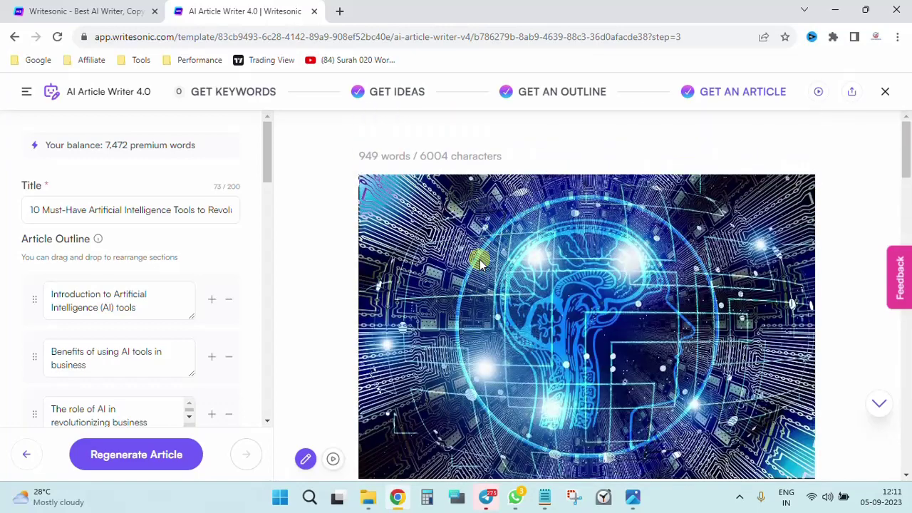
- Review the saved article's outline stage, including its title, keywords, tone of voice, point of view and language settings
click(581, 95)
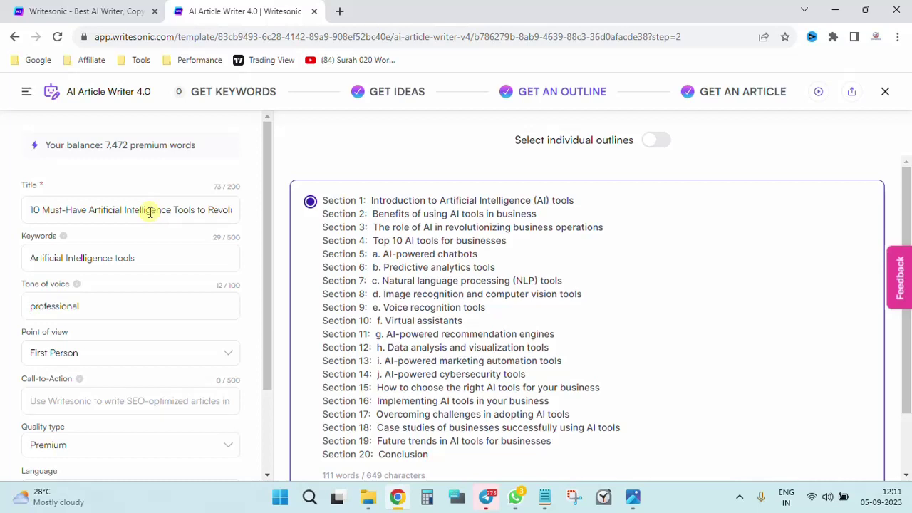
scroll(150, 212, down, 1)
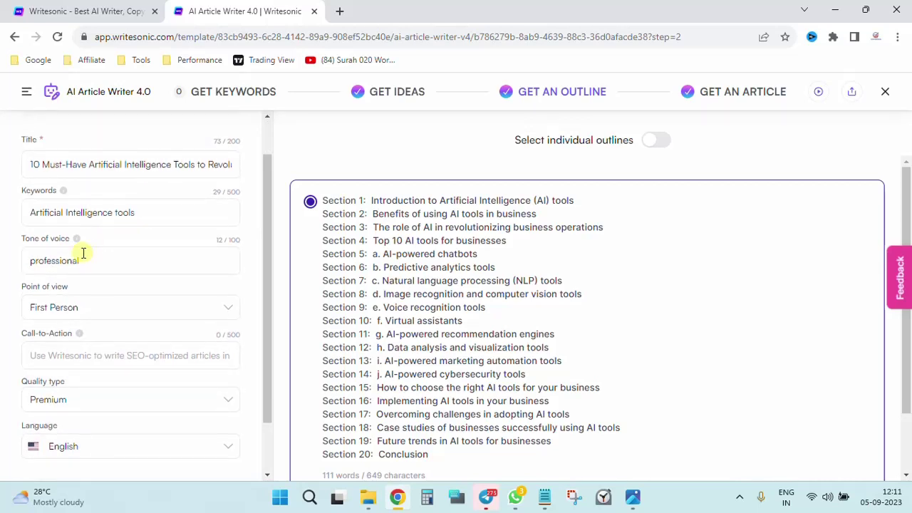
scroll(70, 295, down, 2)
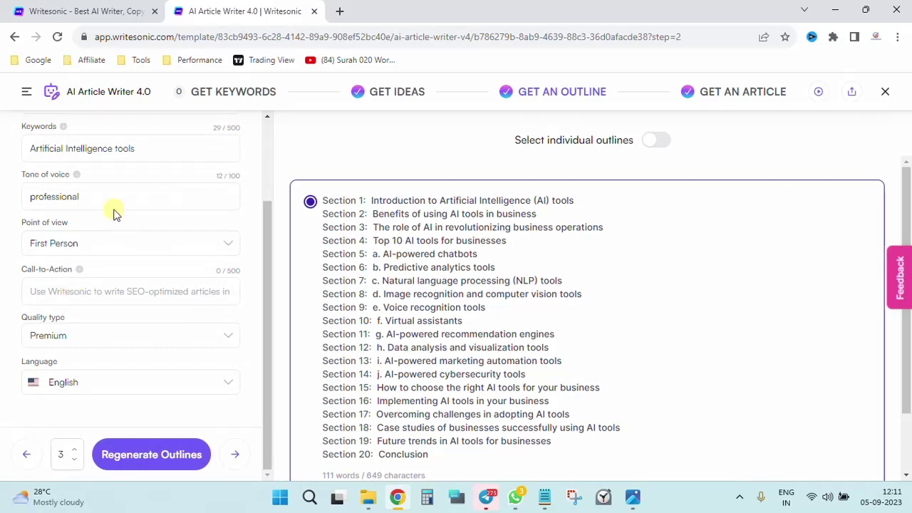
click(212, 244)
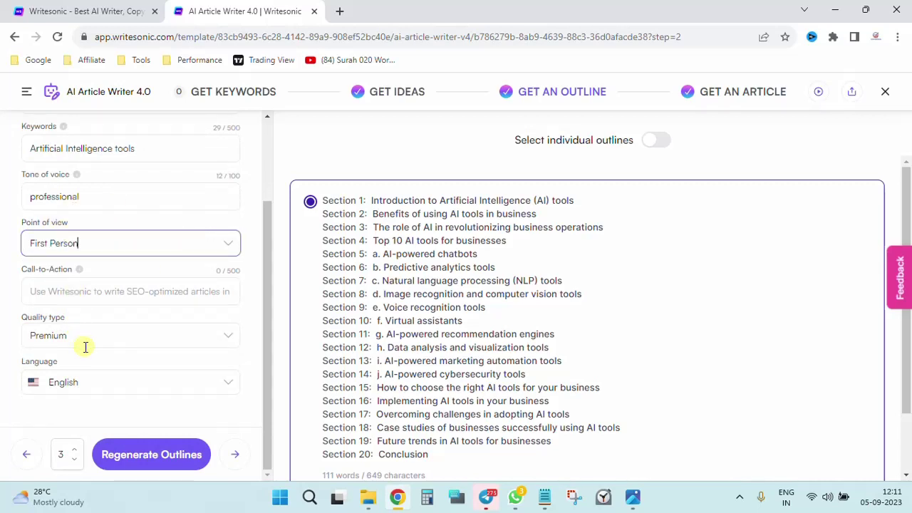
click(218, 381)
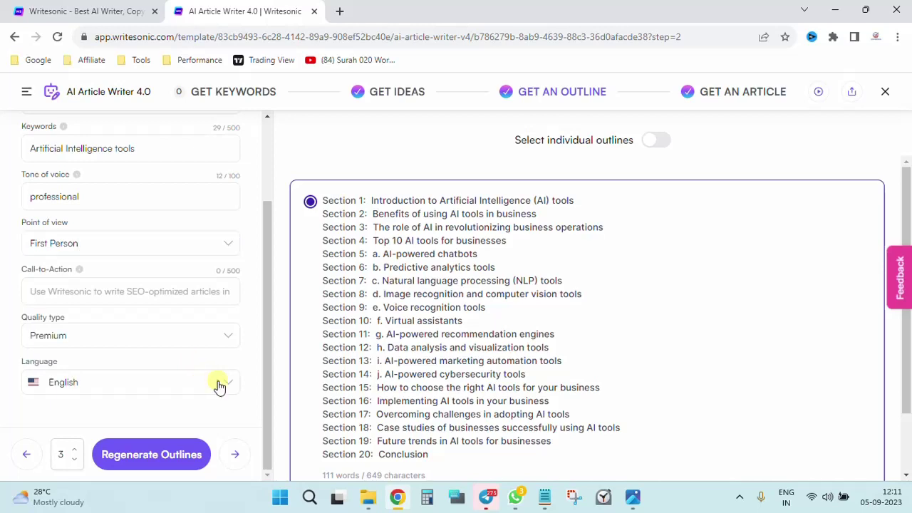
click(305, 157)
- Return to the generated article stage and look through the image and the full article text
click(748, 88)
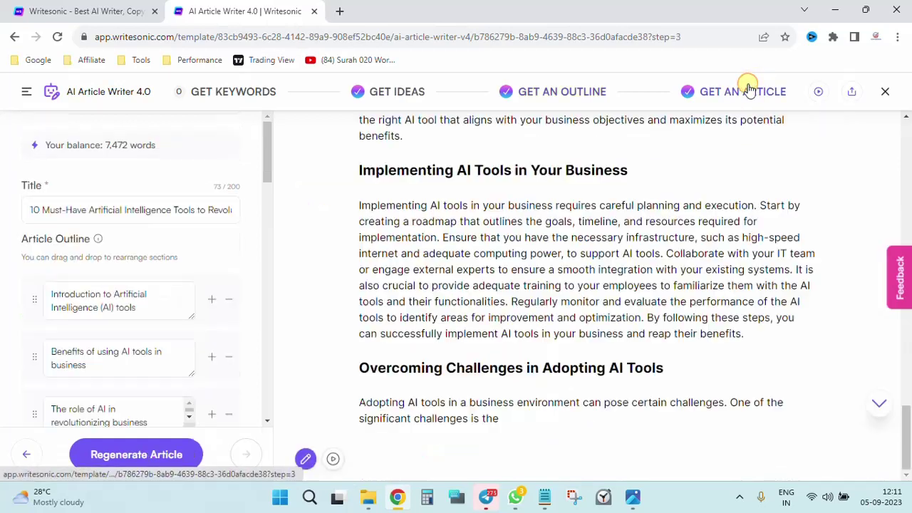
scroll(550, 256, up, 15)
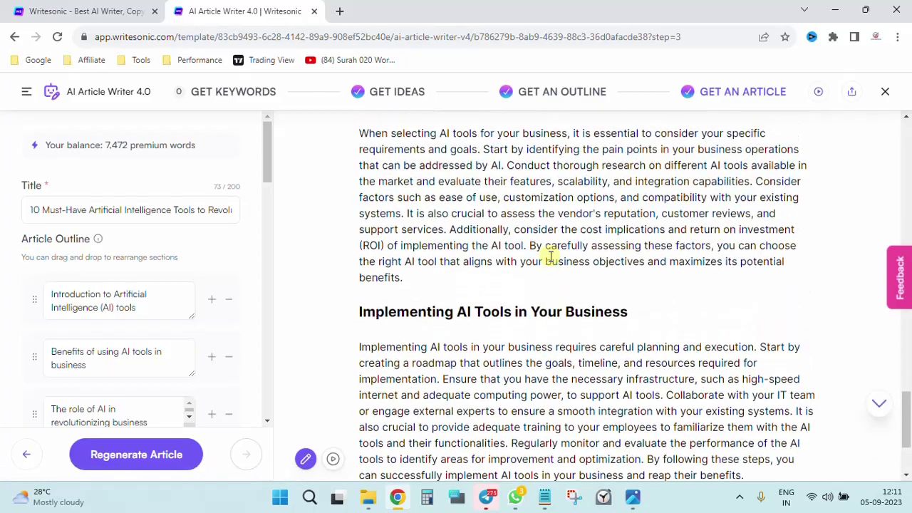
scroll(550, 256, up, 10)
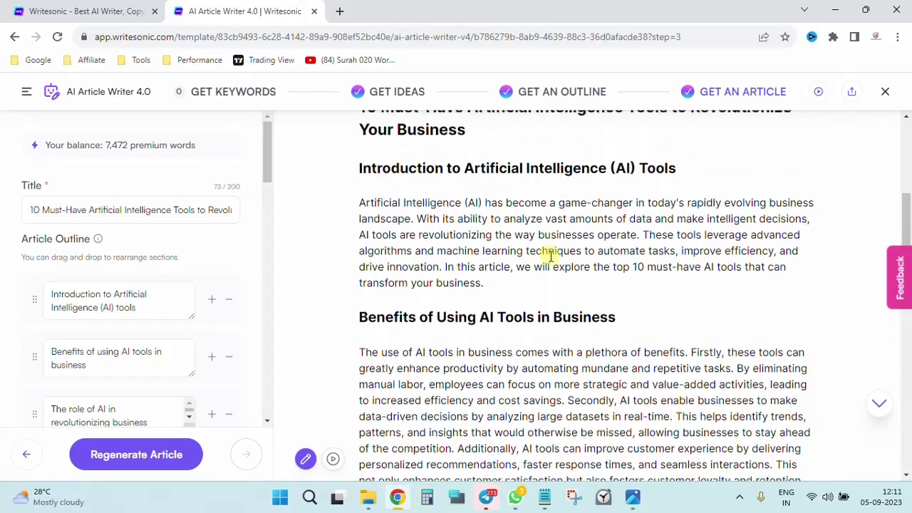
scroll(549, 257, down, 2)
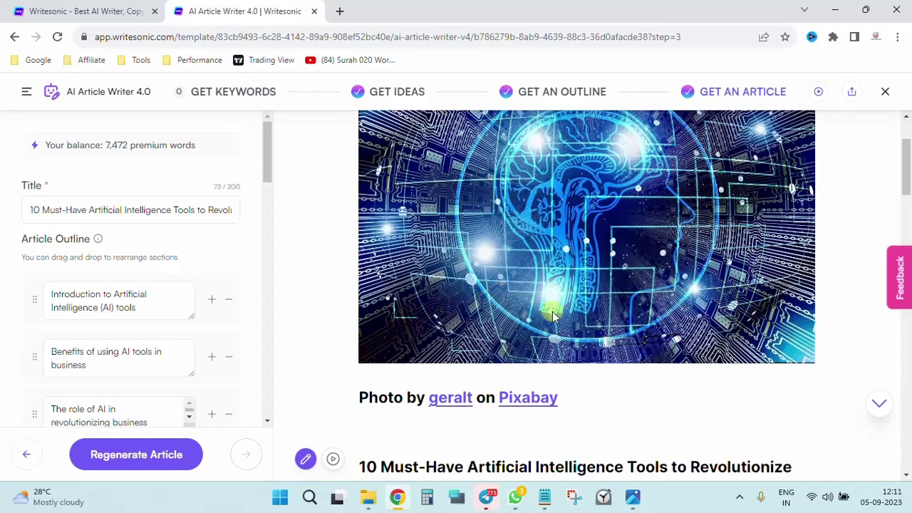
scroll(554, 315, down, 15)
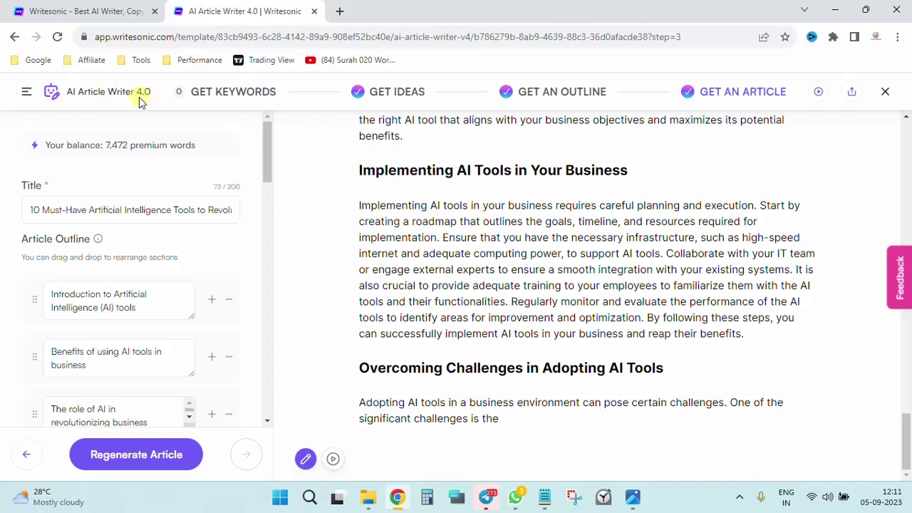
- Switch to AI Article Writer 5.0 and search for reference articles on the topic "artificial intelligence"
click(29, 93)
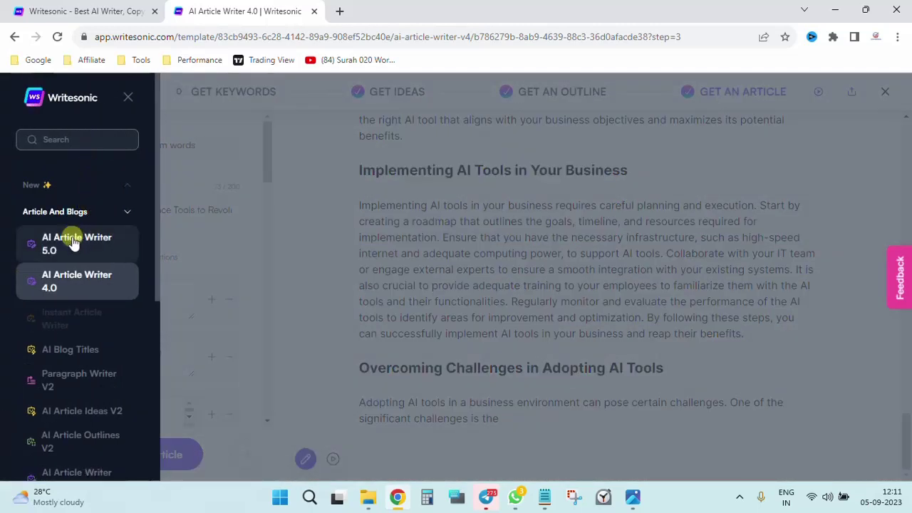
click(73, 242)
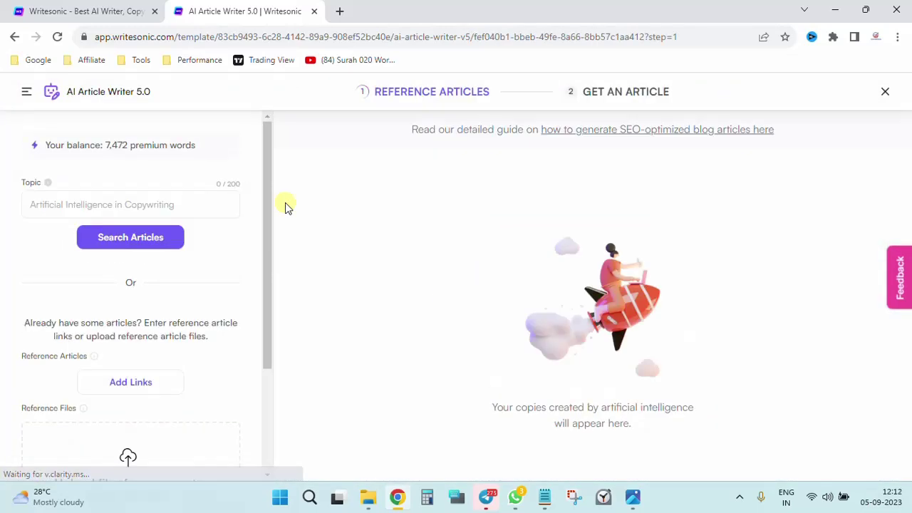
click(150, 203)
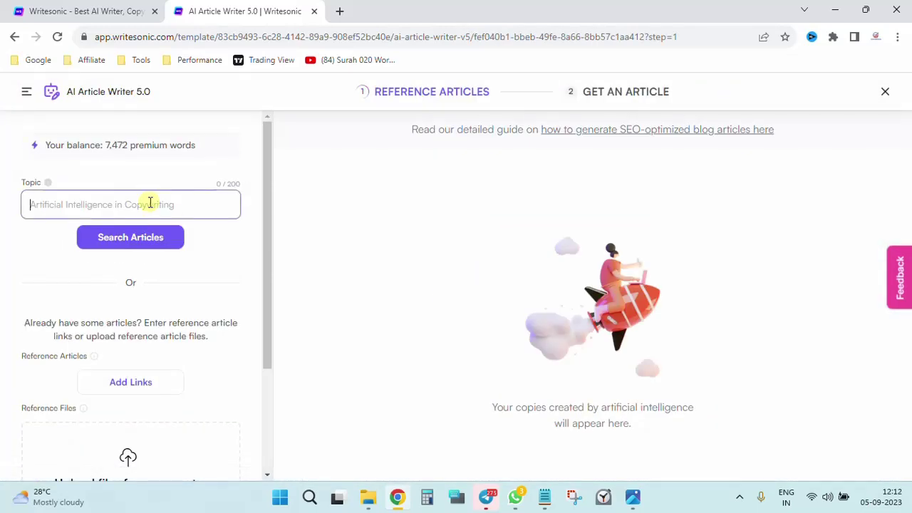
text(artificial inte)
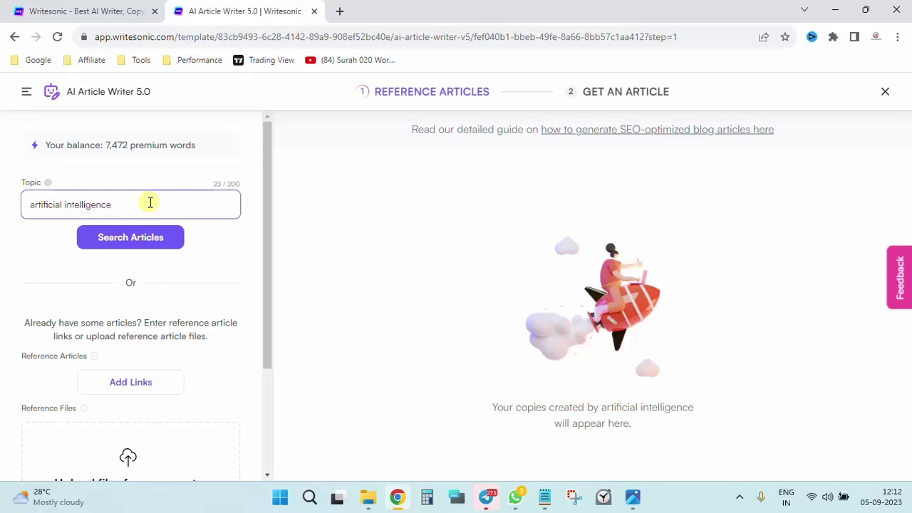
click(159, 250)
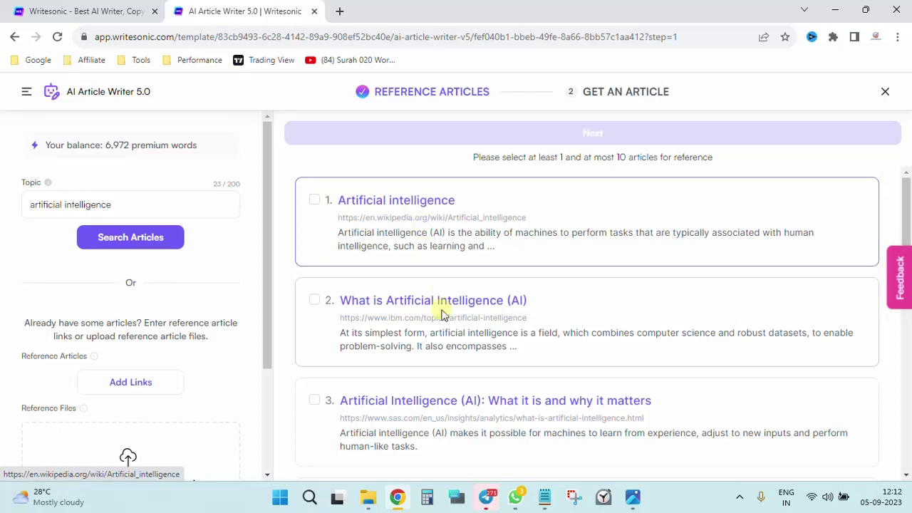
- Preview the Google Cloud reference article "What Is Artificial Intelligence (AI)?" and close it to return to the reference list
scroll(453, 331, down, 3)
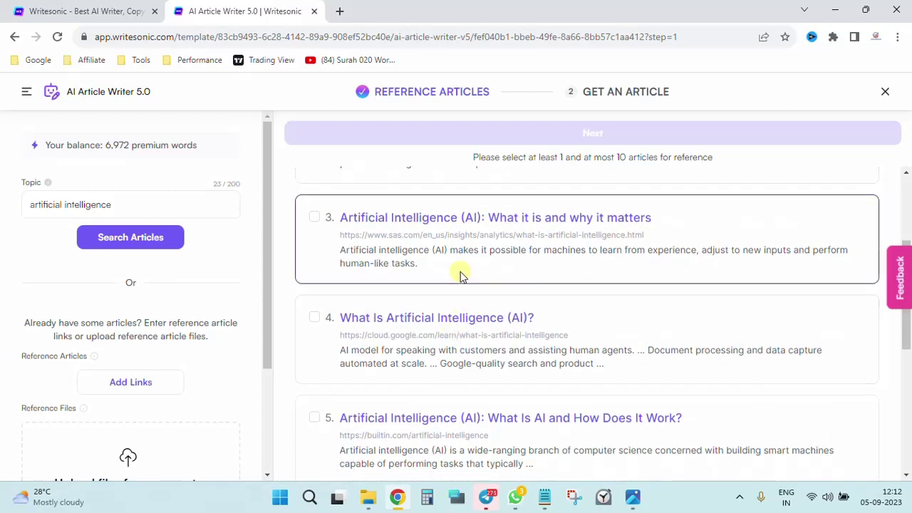
click(456, 316)
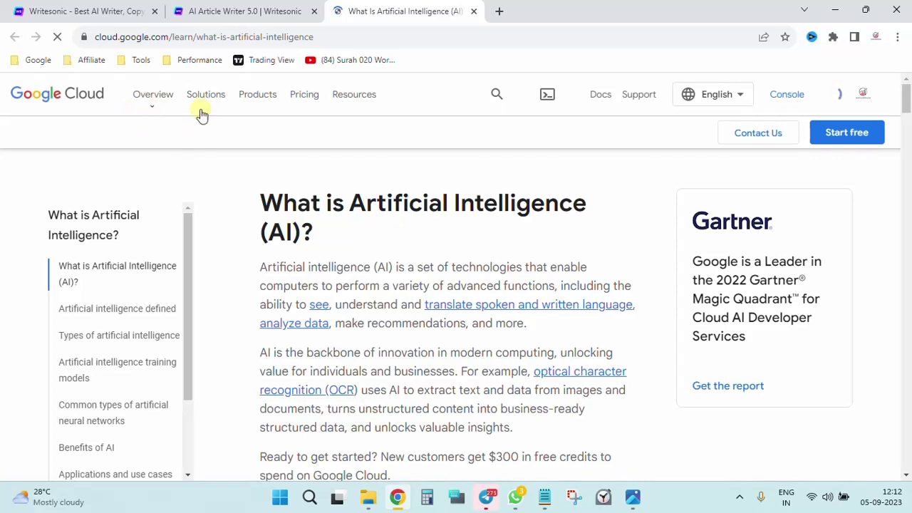
click(269, 9)
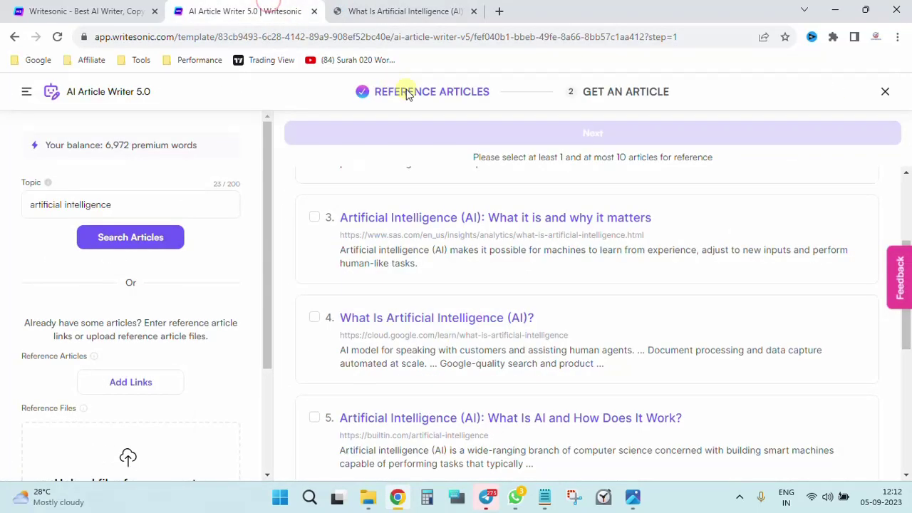
click(471, 12)
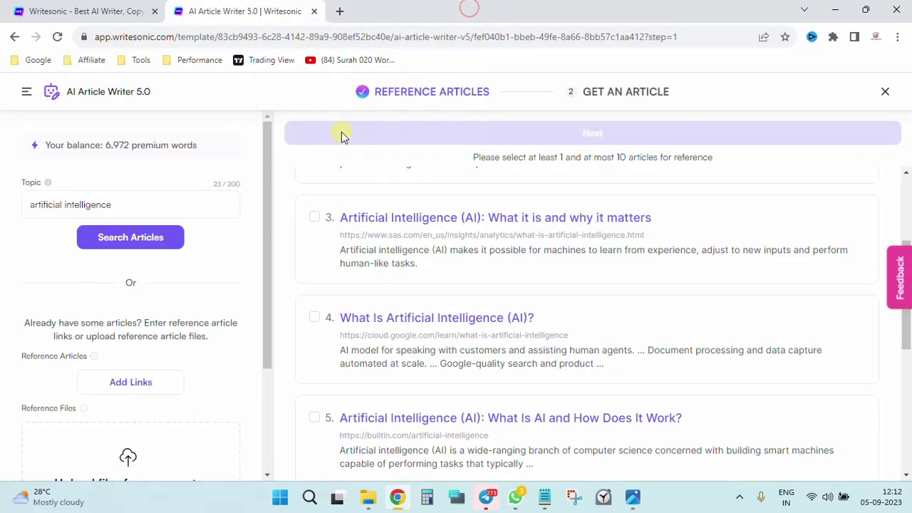
- Leave the article writer and return to the Writesonic template library
click(18, 38)
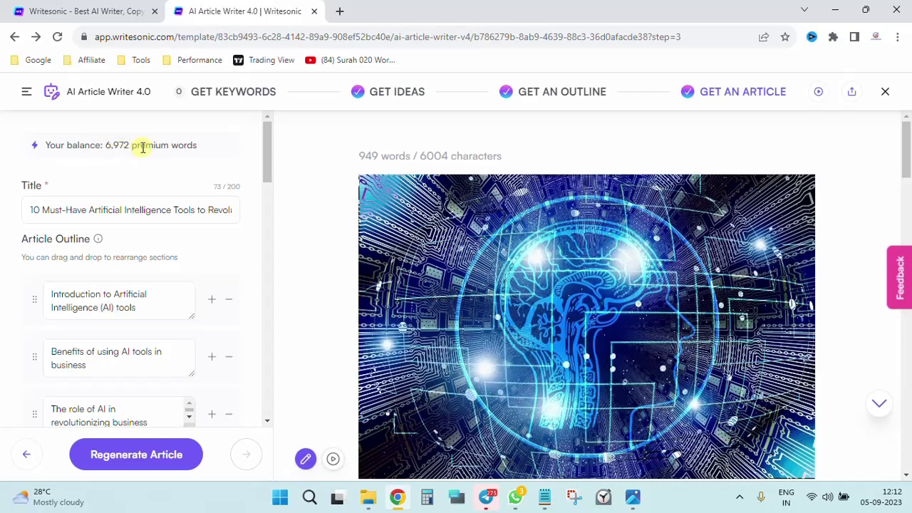
click(27, 90)
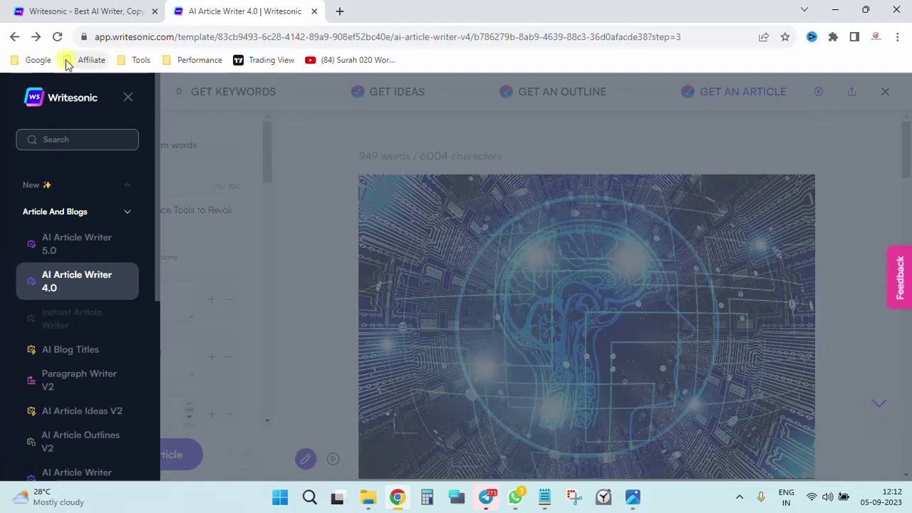
click(134, 96)
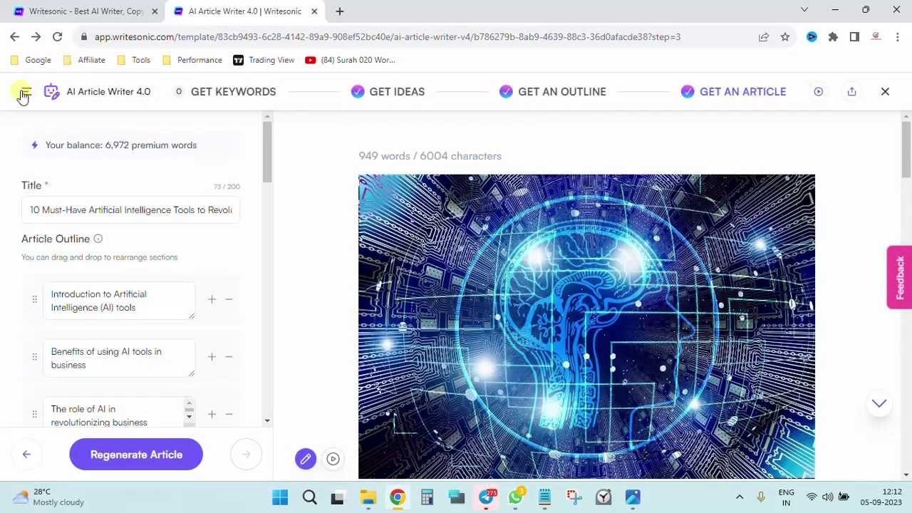
click(23, 95)
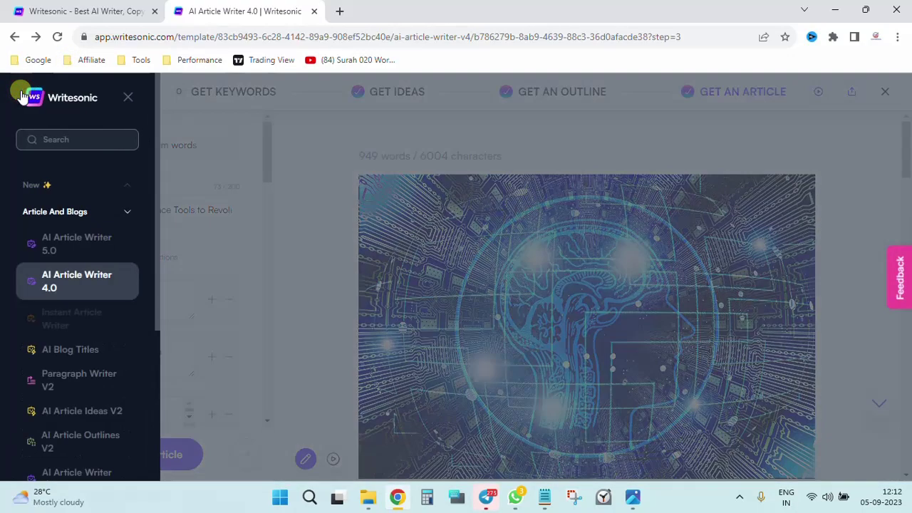
click(64, 100)
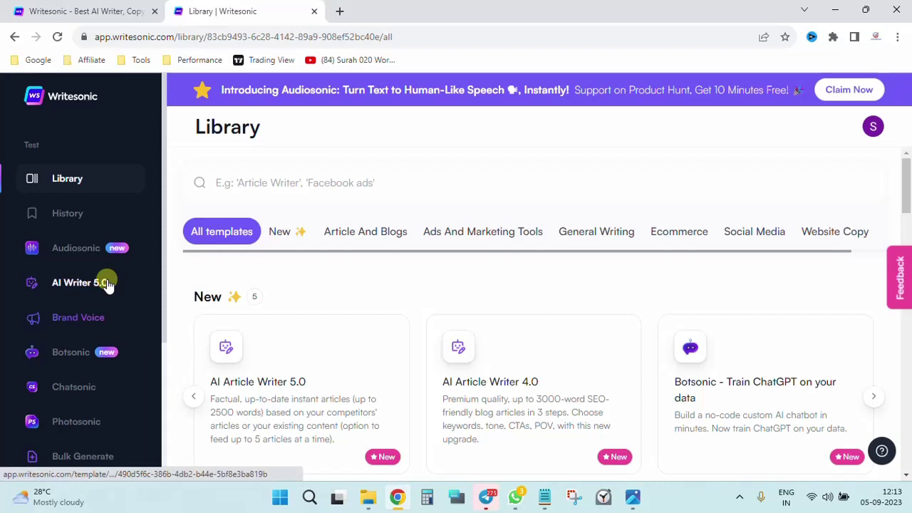
- Look over the tools offered alongside the library and view the Brand Voice page
scroll(109, 284, down, 2)
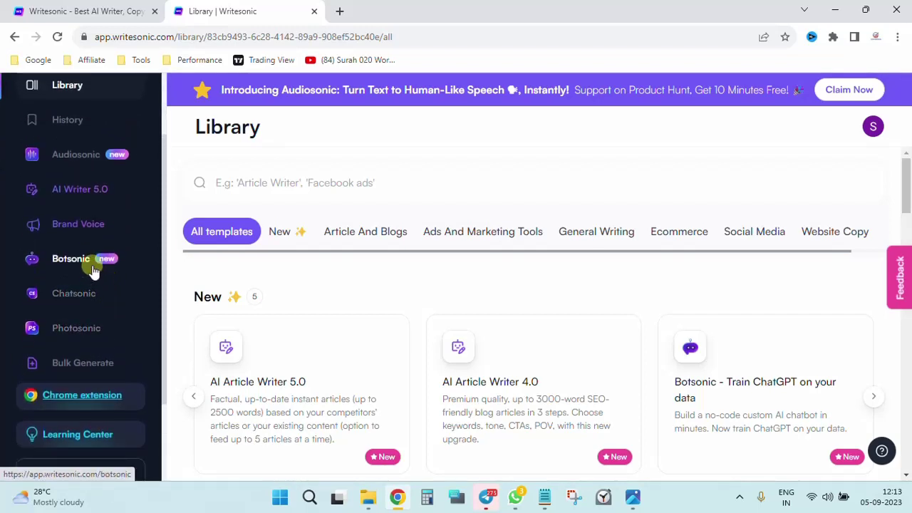
scroll(92, 267, up, 2)
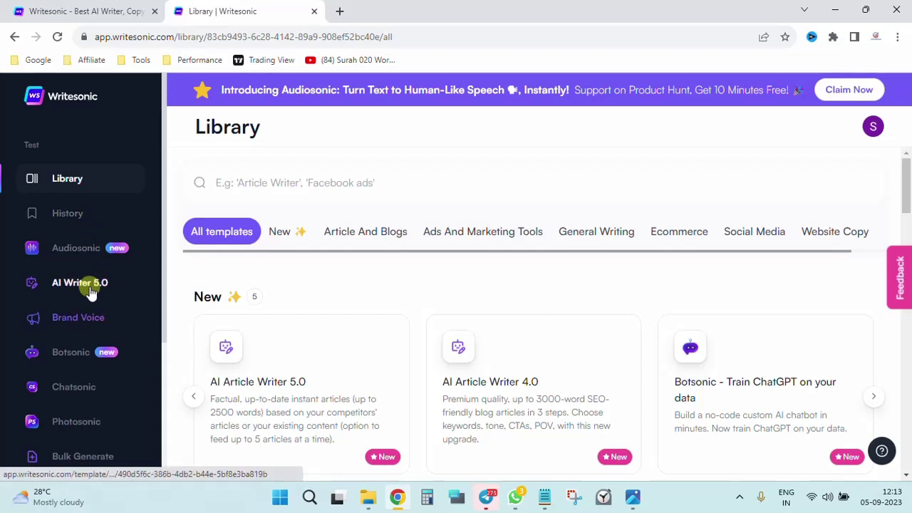
click(83, 317)
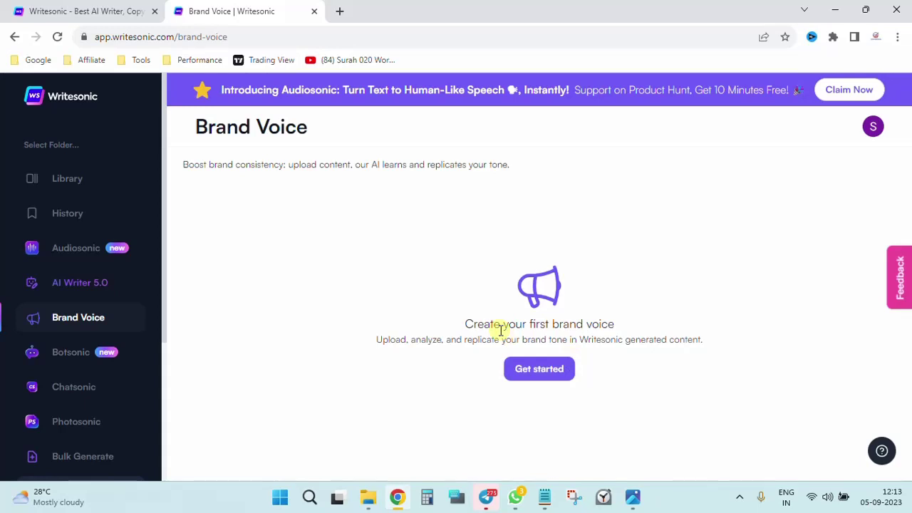
- Go to Botsonic, view the dialog for naming a new bot and dismiss it
click(62, 367)
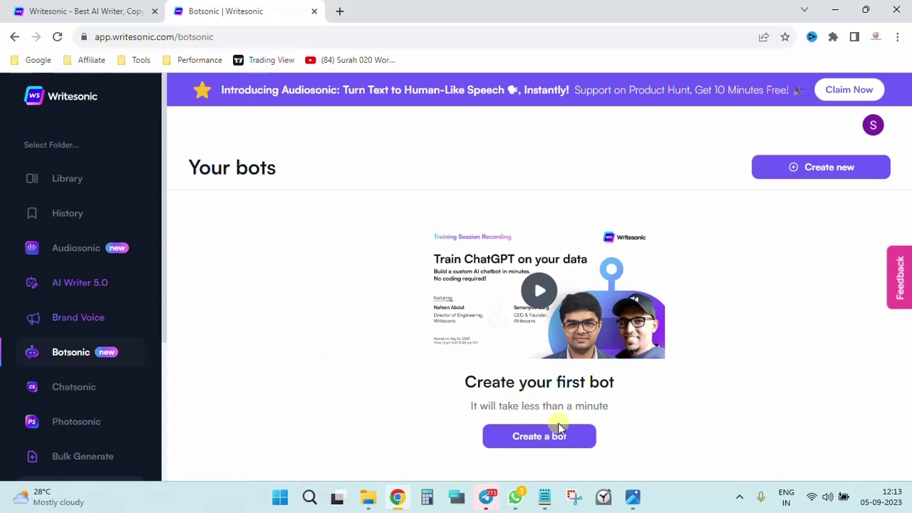
click(539, 438)
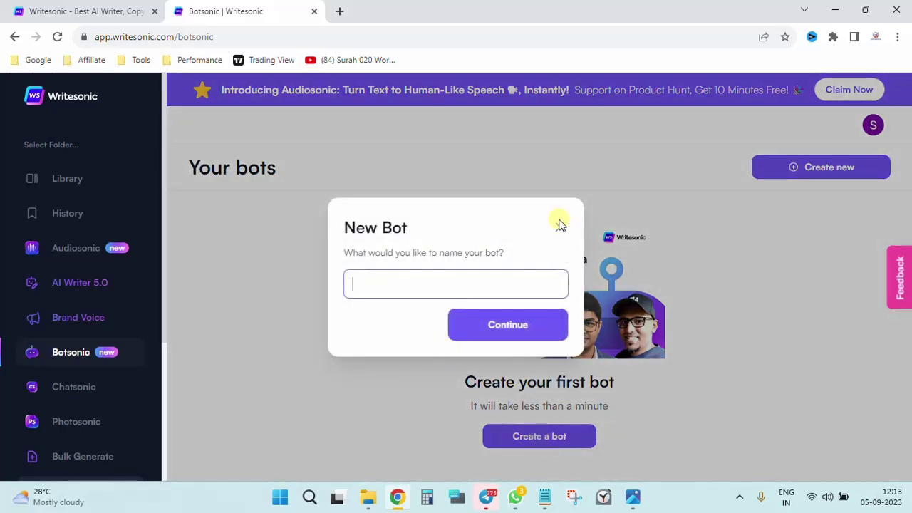
click(559, 225)
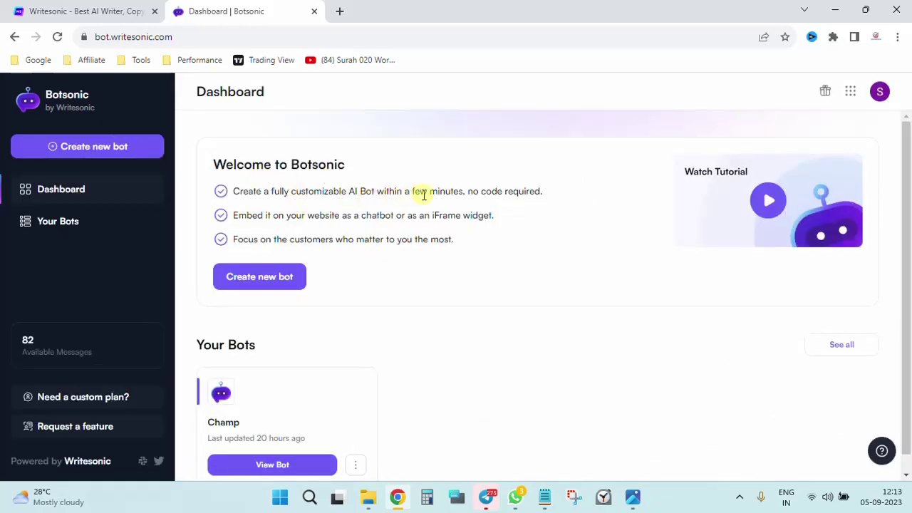
- Open the existing bot Champ from the Botsonic dashboard and look through its Sources page
scroll(399, 331, down, 1)
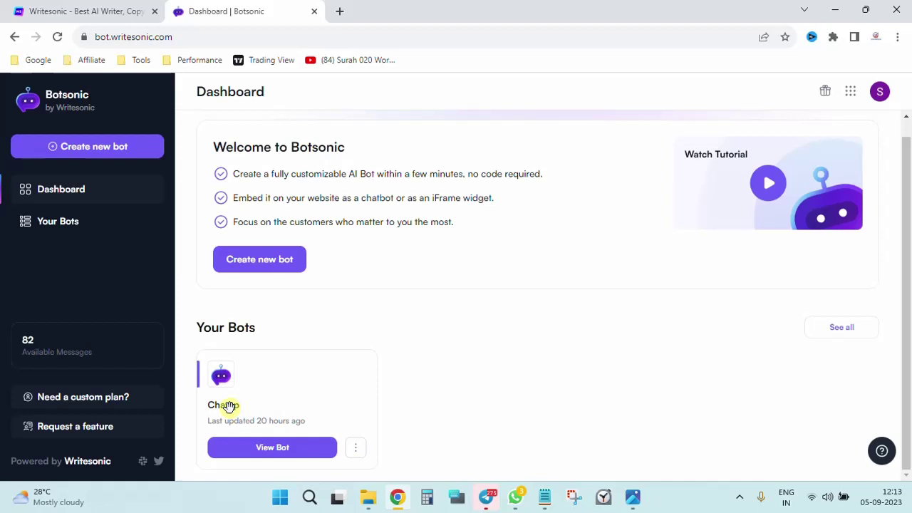
click(277, 454)
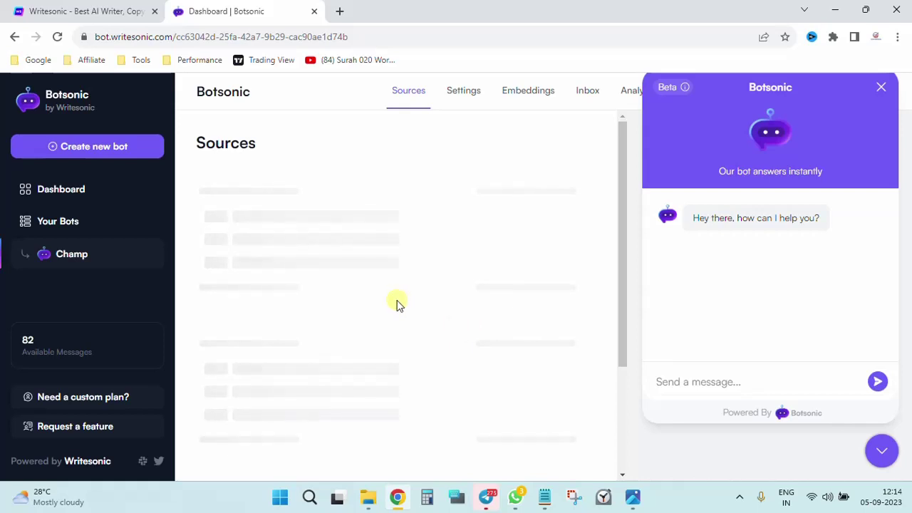
scroll(396, 303, down, 3)
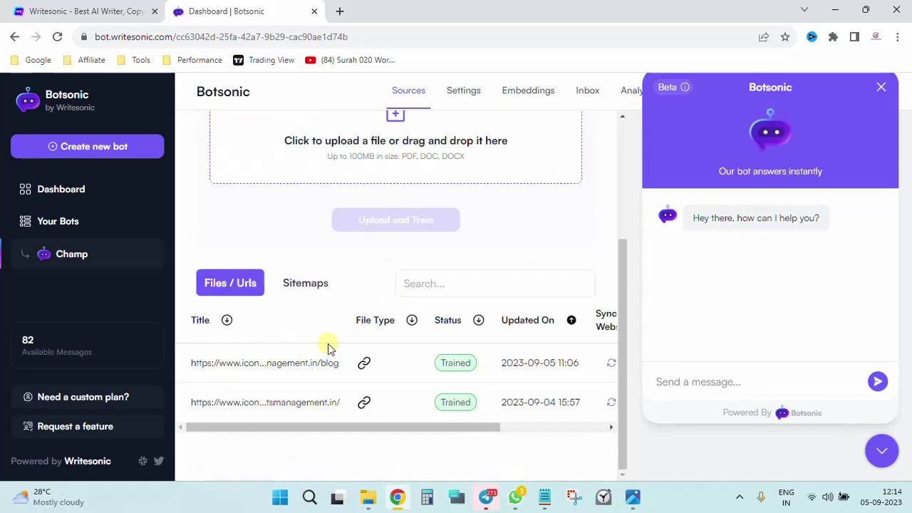
scroll(303, 356, up, 3)
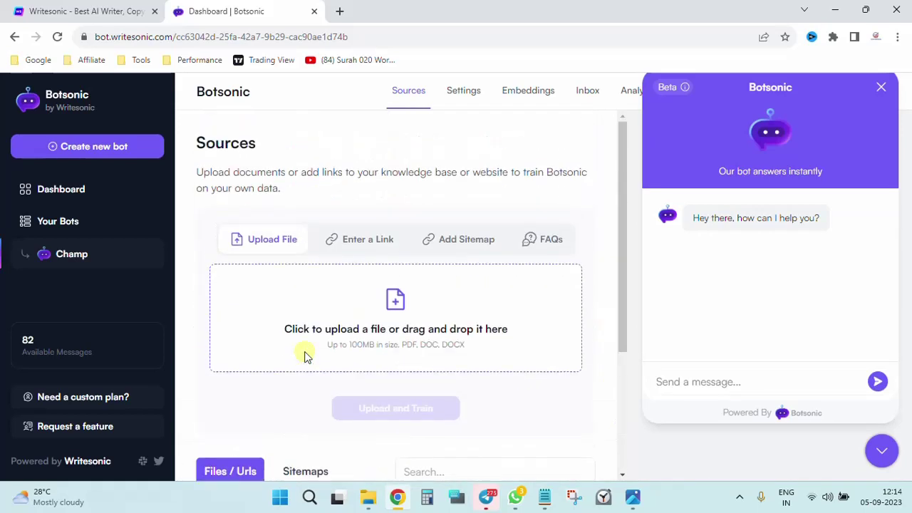
- Examine the link, sitemap and file upload options for training the bot, along with its list of trained URLs
click(379, 244)
click(484, 232)
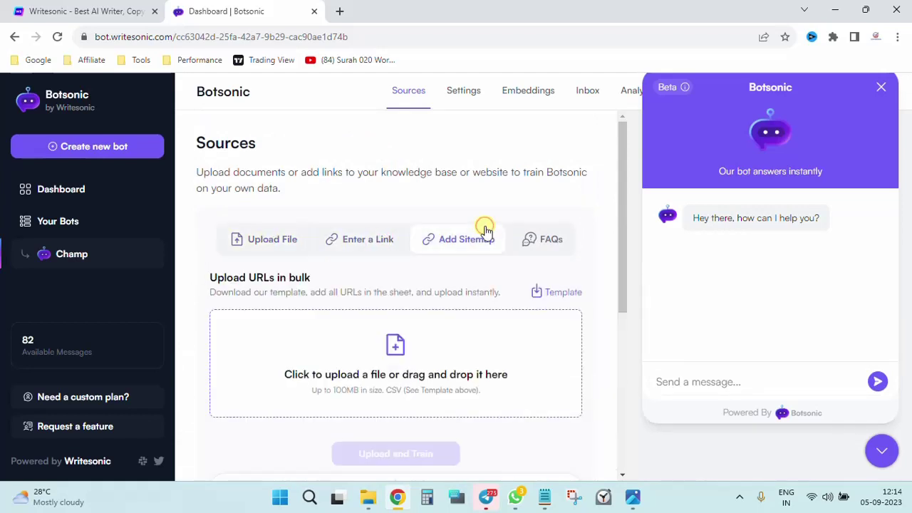
click(270, 240)
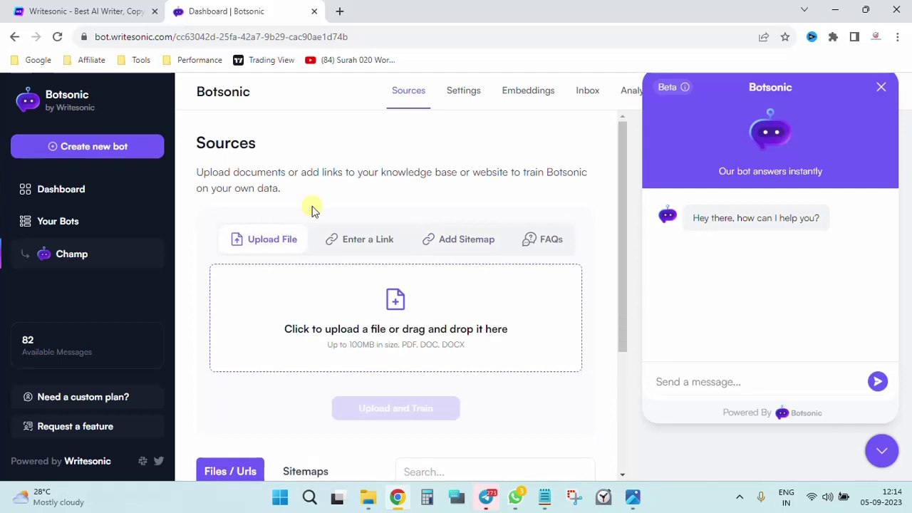
click(370, 252)
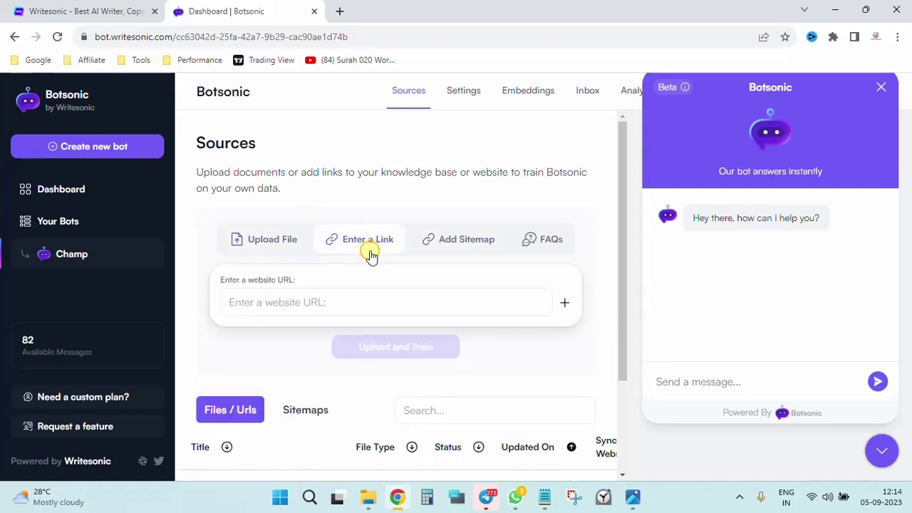
scroll(475, 316, down, 2)
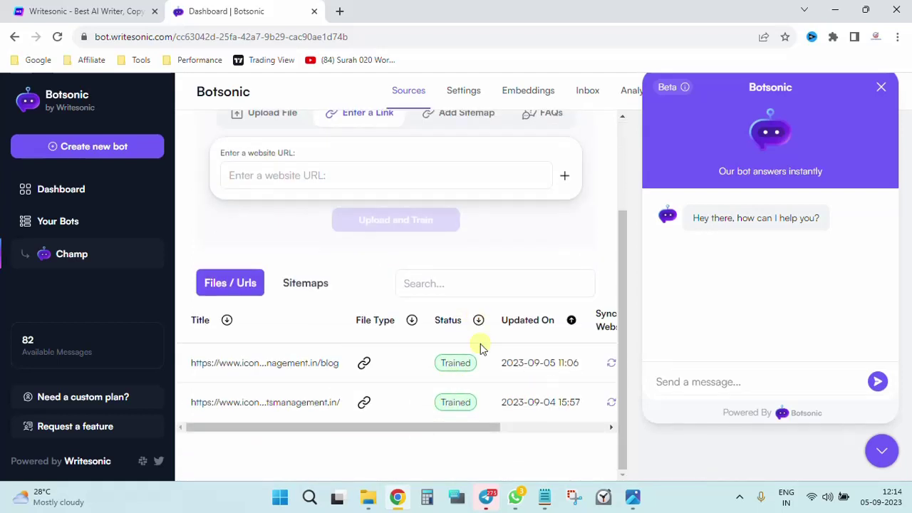
scroll(480, 348, up, 2)
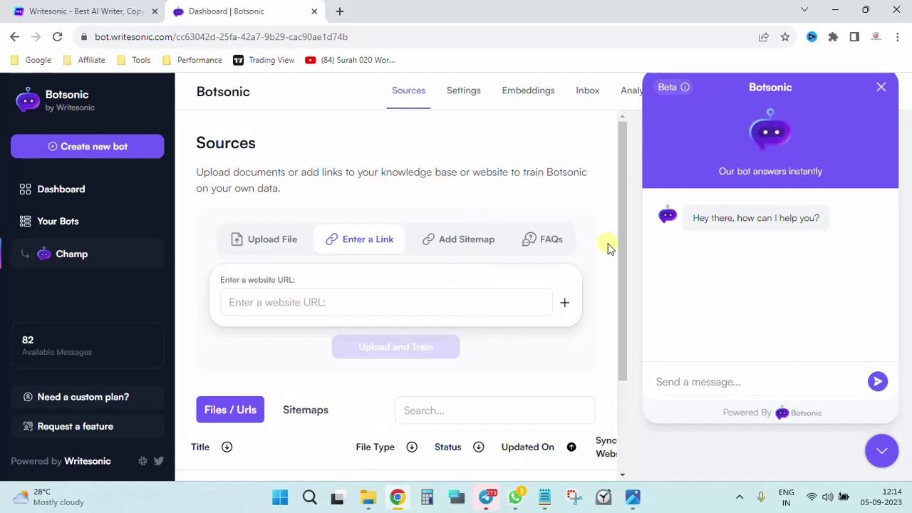
scroll(378, 323, down, 2)
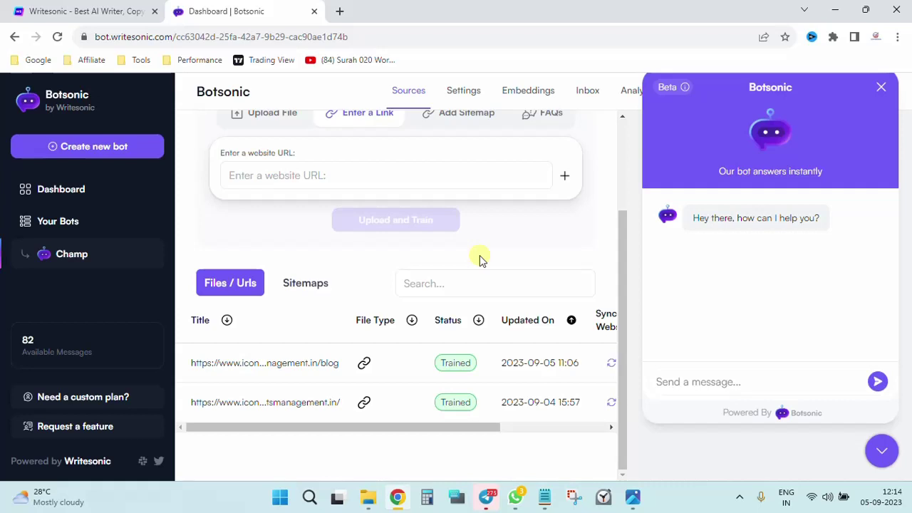
- Ask the bot in its chat preview "What kind of events do you do"
click(737, 378)
text(What ki)
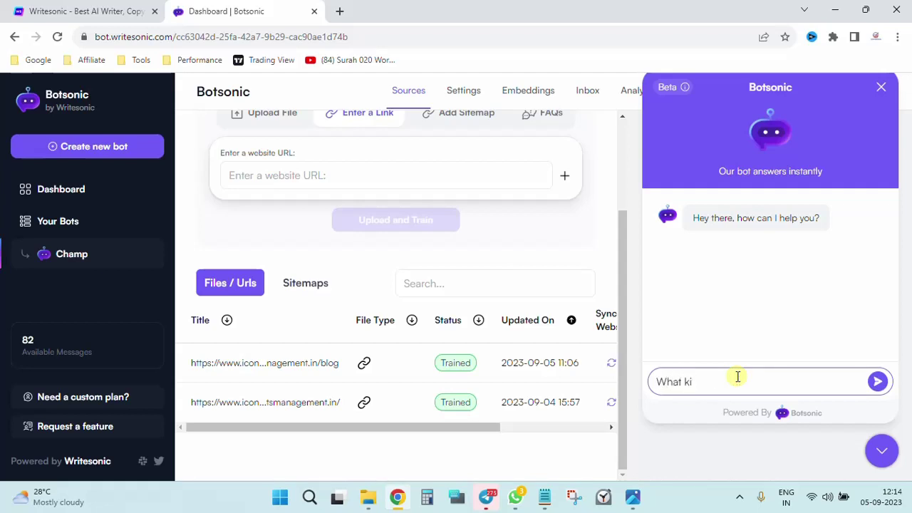
text(nd of events do you do)
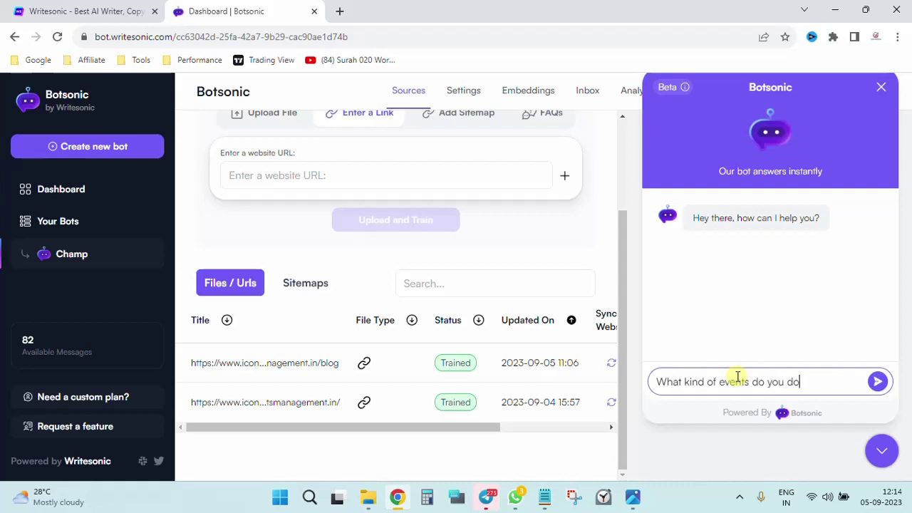
key(Return)
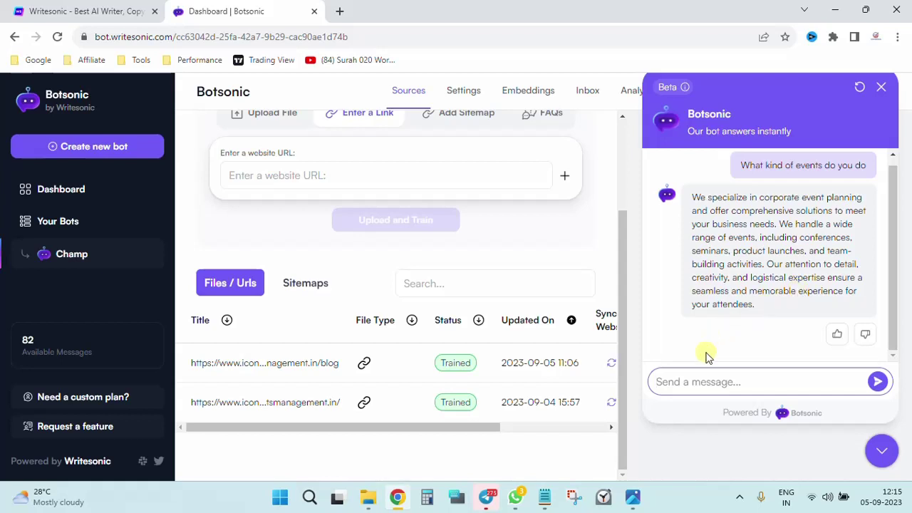
- Send the bot the message "I want a travel checklist can you help me"
text(I ea)
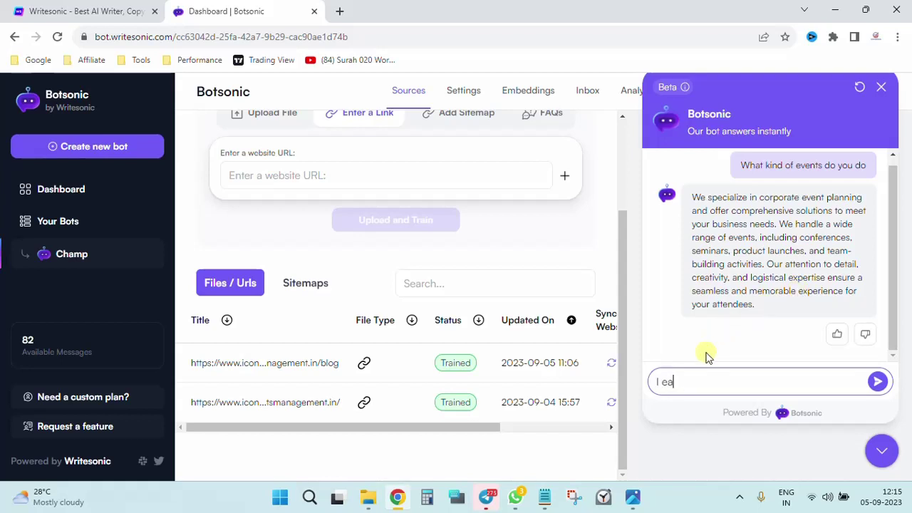
text(nt want a travel checklist)
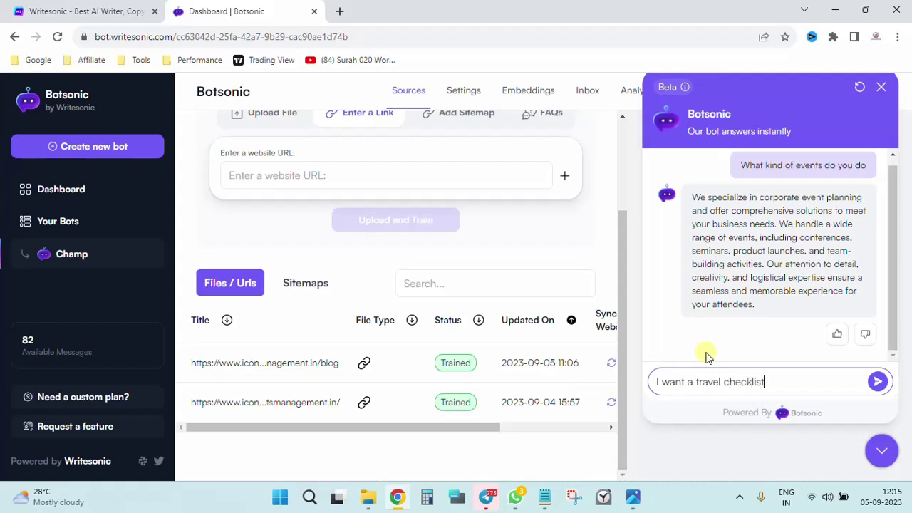
text( can you help me)
key(Return)
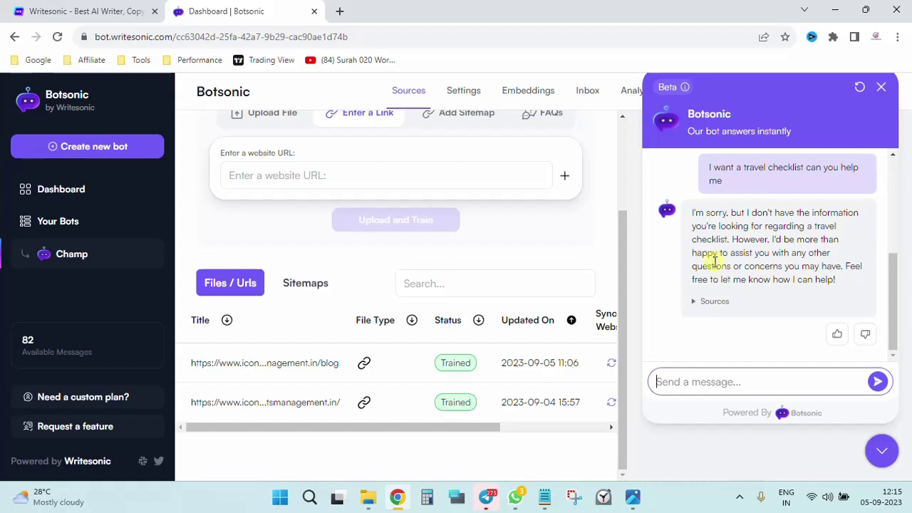
- Ask the bot "do you have a travel checklist" and read back through the conversation
click(682, 385)
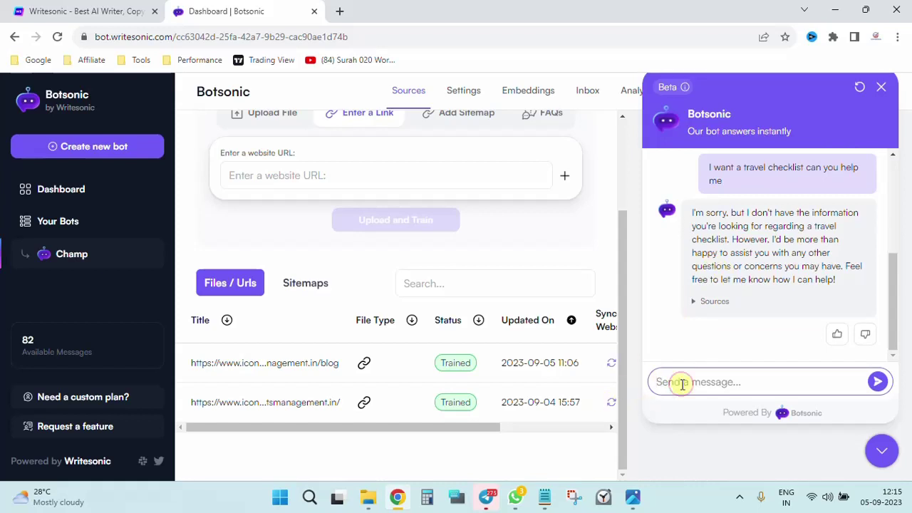
text(do you have )
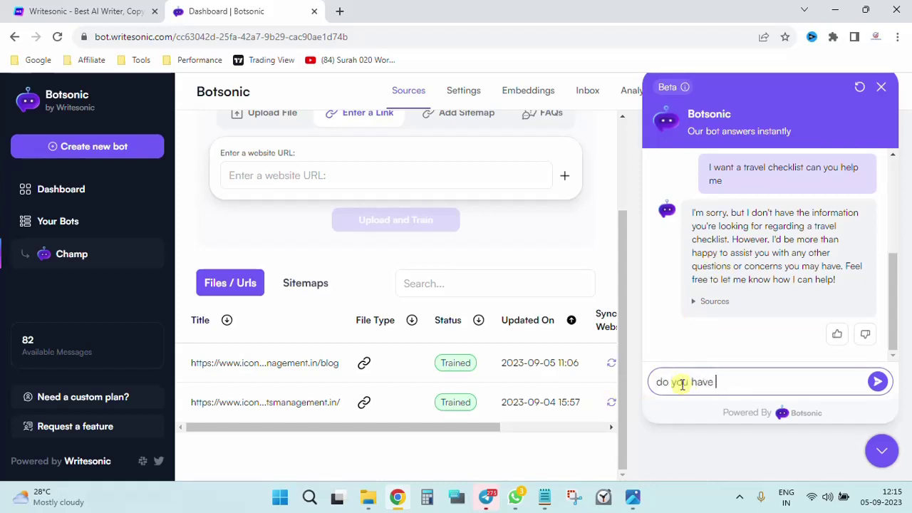
text(a travel checklist)
key(Return)
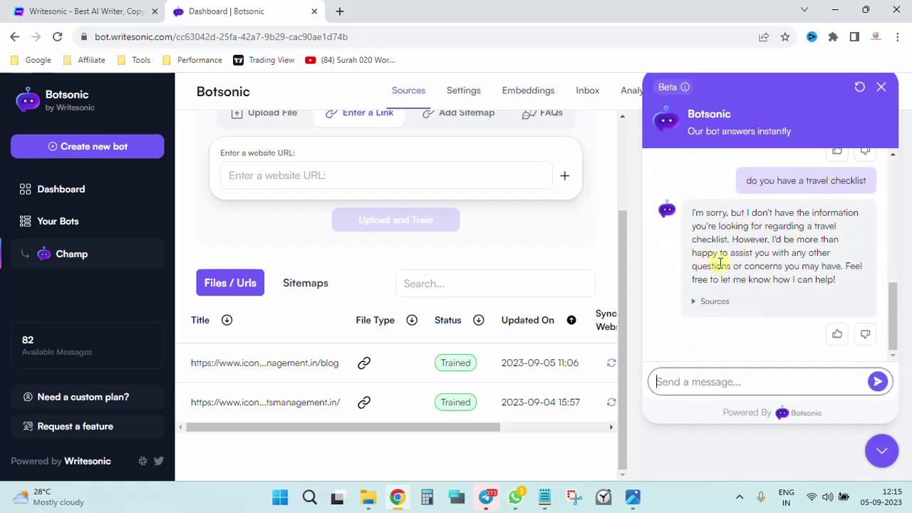
scroll(721, 263, up, 2)
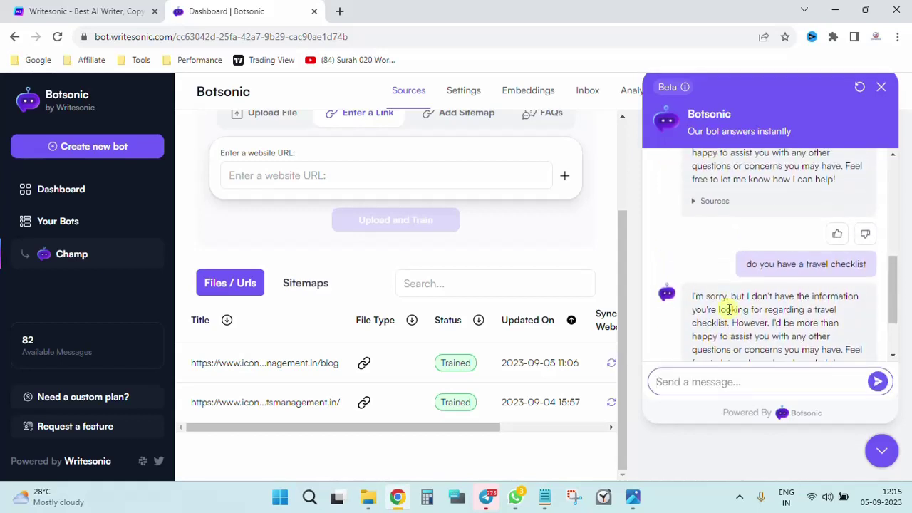
scroll(728, 309, up, 2)
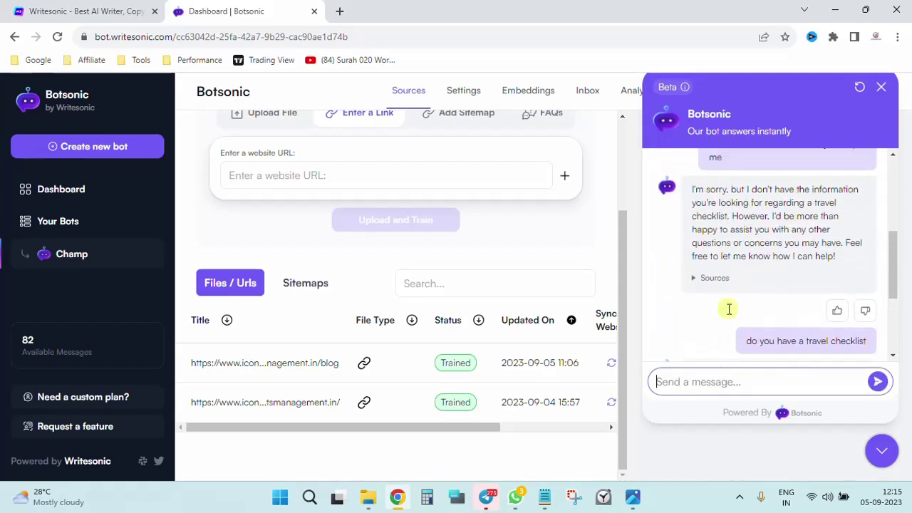
- View the blog page listed among the bot's trained URLs and close it to return to the Sources page
click(248, 368)
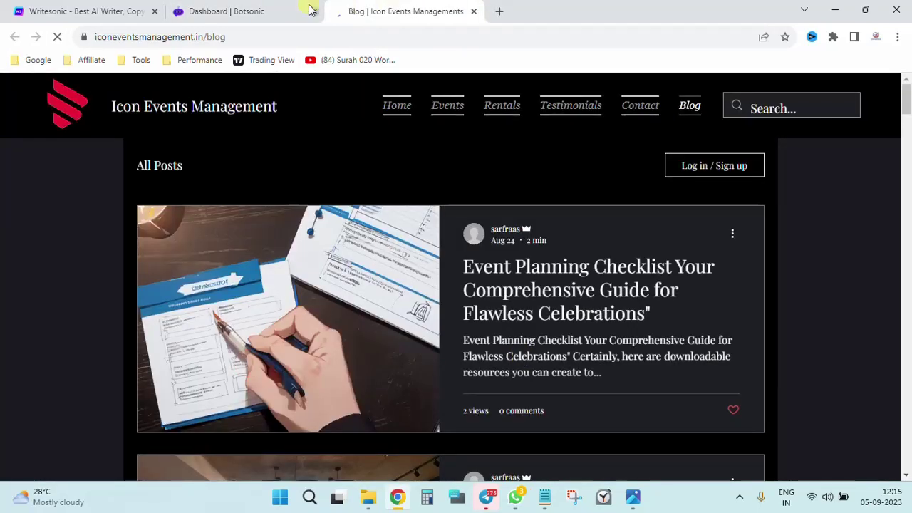
click(249, 9)
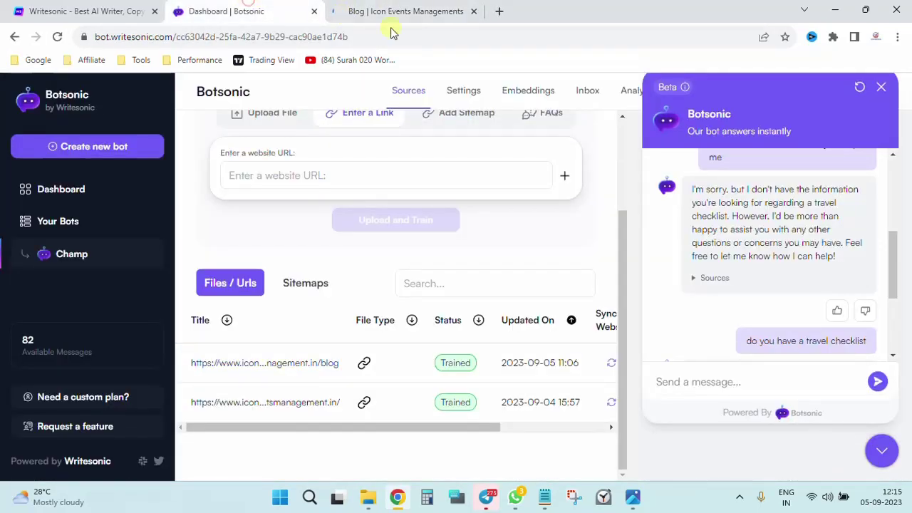
click(473, 11)
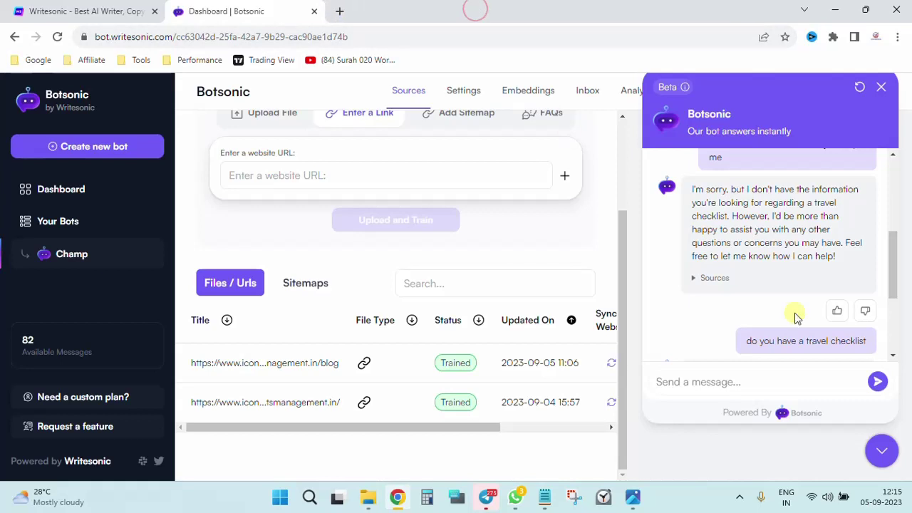
- Review the first answer in the bot's chat preview and return to the Botsonic dashboard
scroll(796, 317, up, 5)
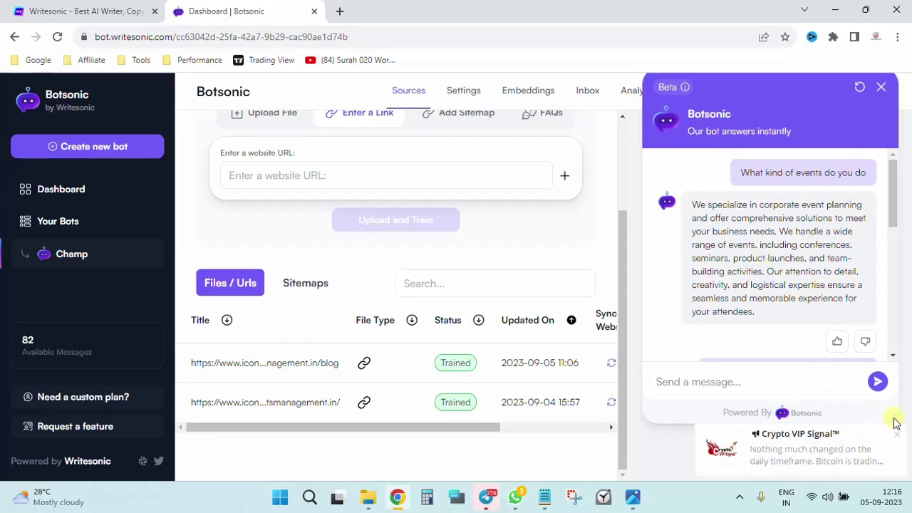
click(895, 433)
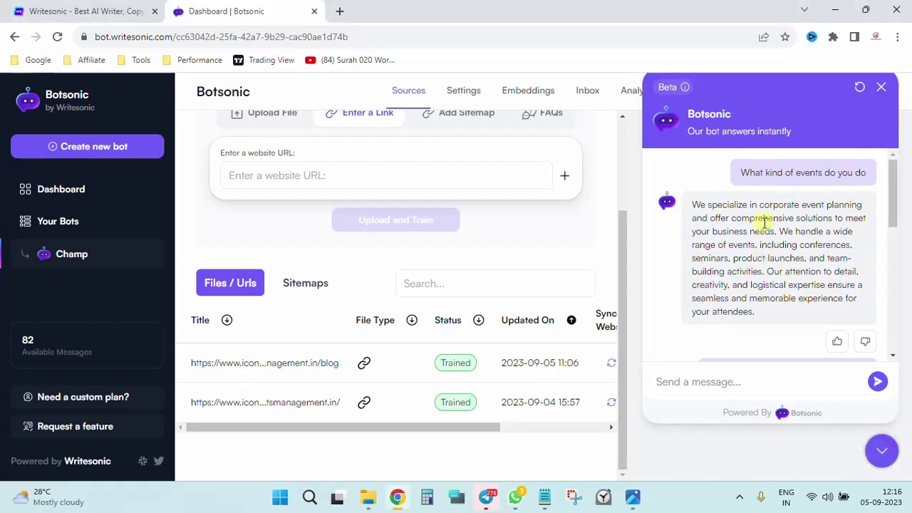
click(65, 102)
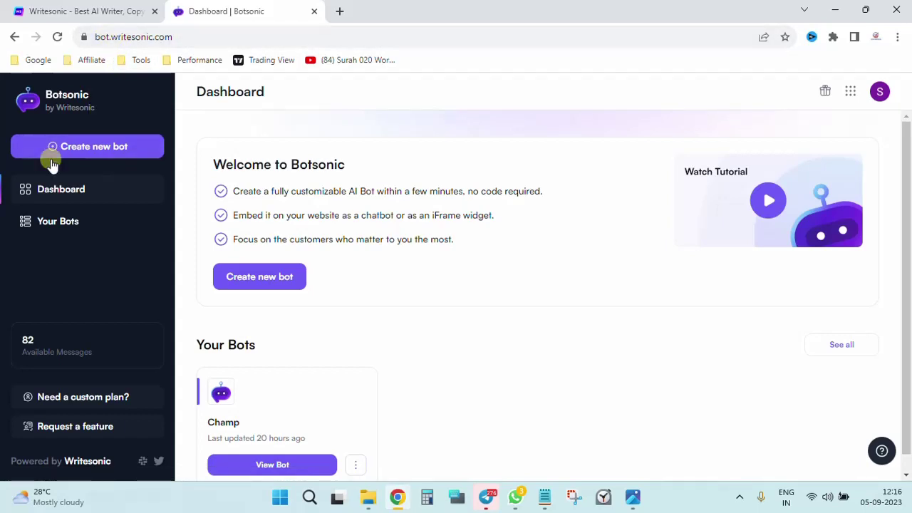
click(17, 41)
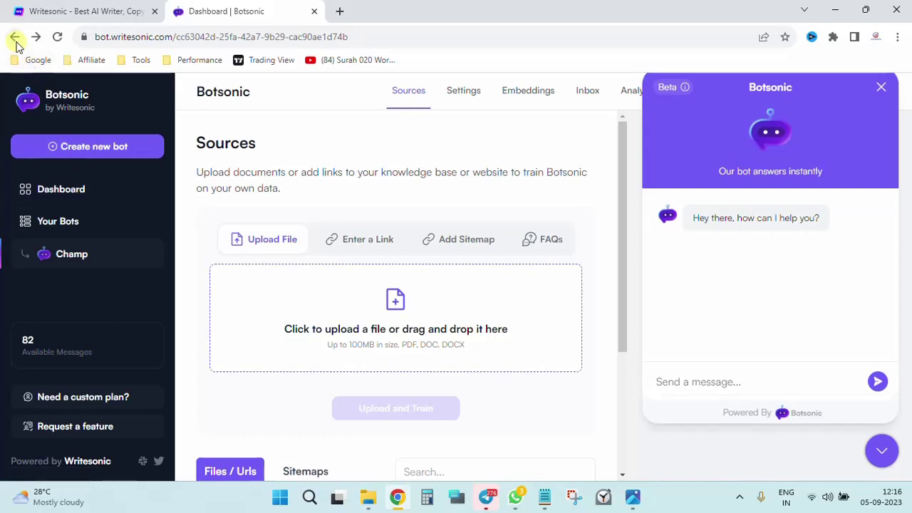
click(15, 39)
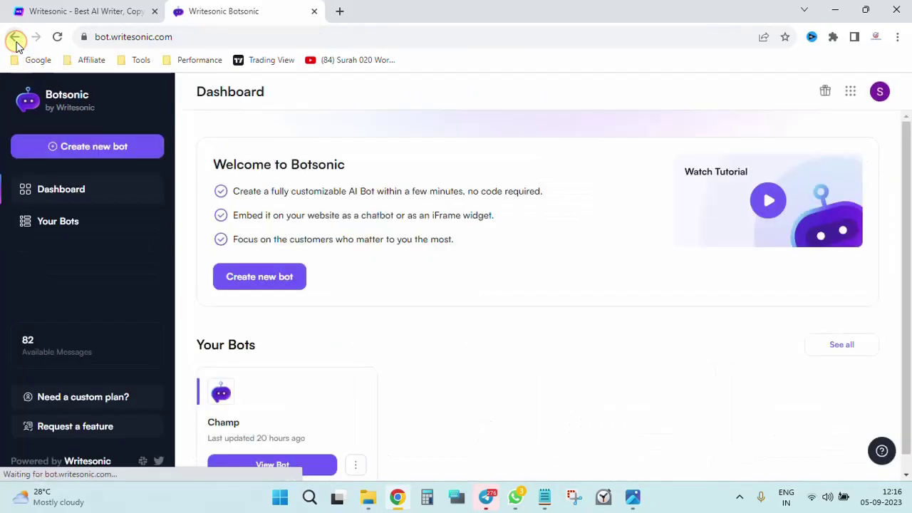
click(16, 40)
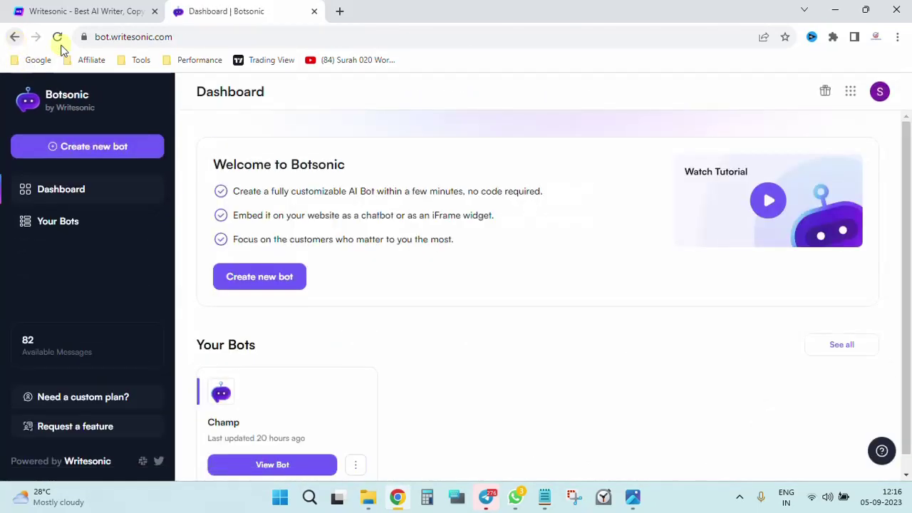
- Load the main Writesonic site by removing the "bot." subdomain from the page address
click(111, 33)
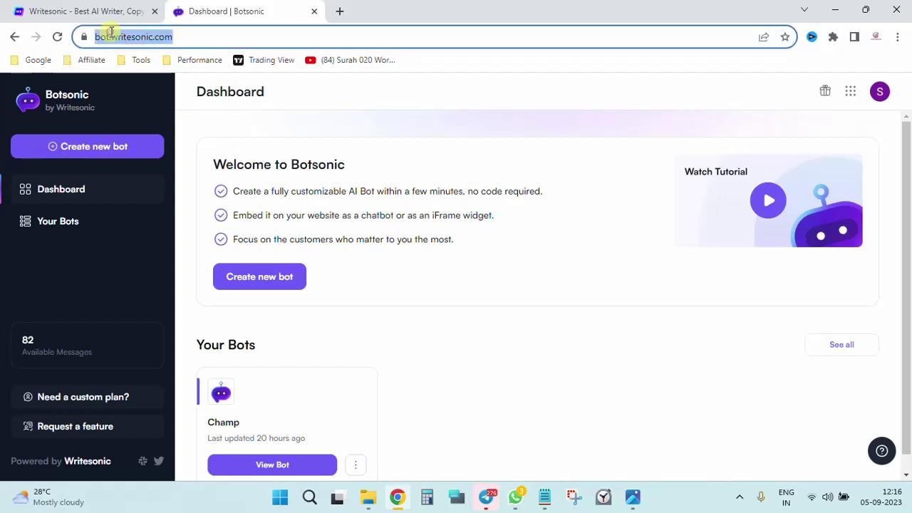
click(112, 35)
key(Delete)
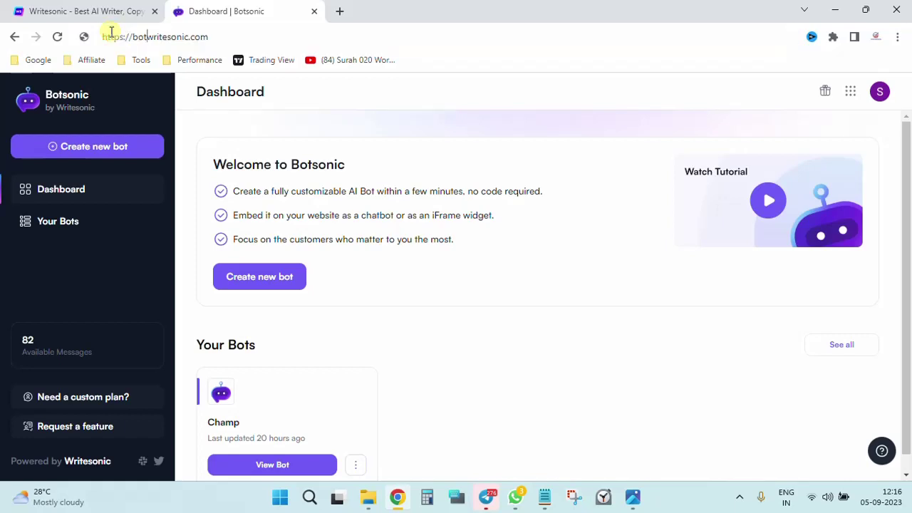
key(BackSpace)
key(BackSpace)
key(BackSpace)
key(Return)
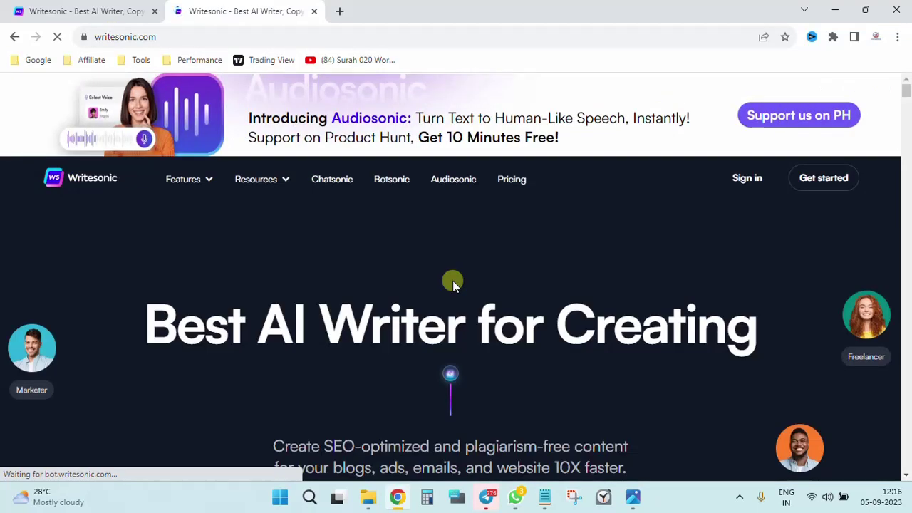
- Look over the Writesonic homepage and sign in to reach the template library
scroll(451, 281, down, 3)
scroll(452, 285, up, 3)
click(745, 178)
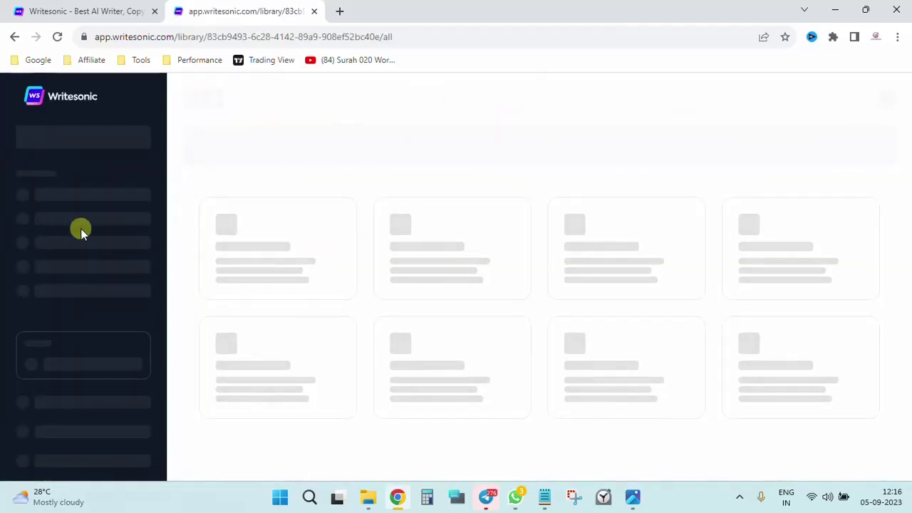
- Open Audiosonic from the Writesonic library and dismiss its welcome dialog without taking the tour
scroll(100, 218, down, 1)
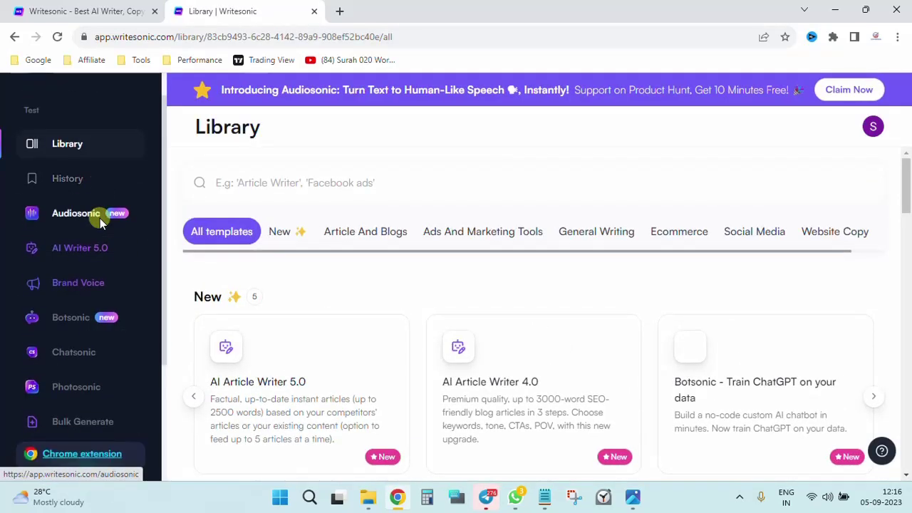
click(78, 213)
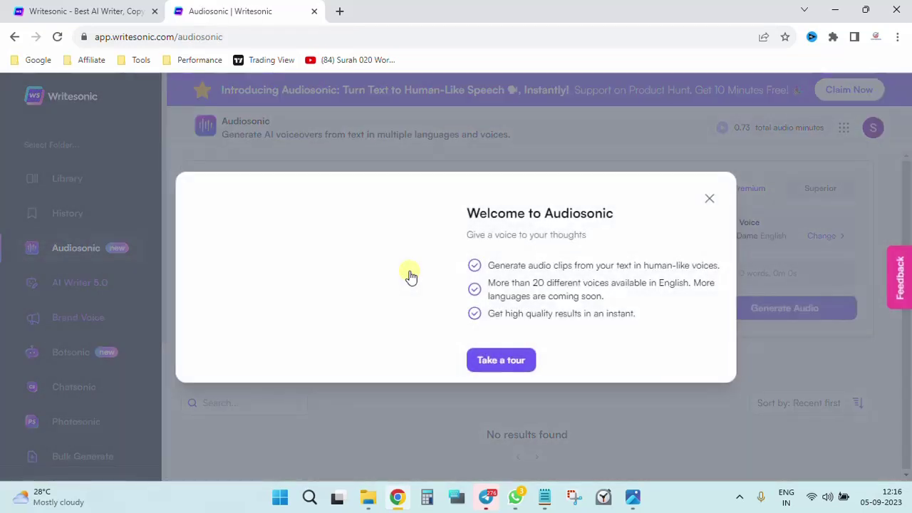
click(712, 187)
- Play the saved audio clip "Audiosonic: Transforming Content with AI Voice"
scroll(541, 285, down, 1)
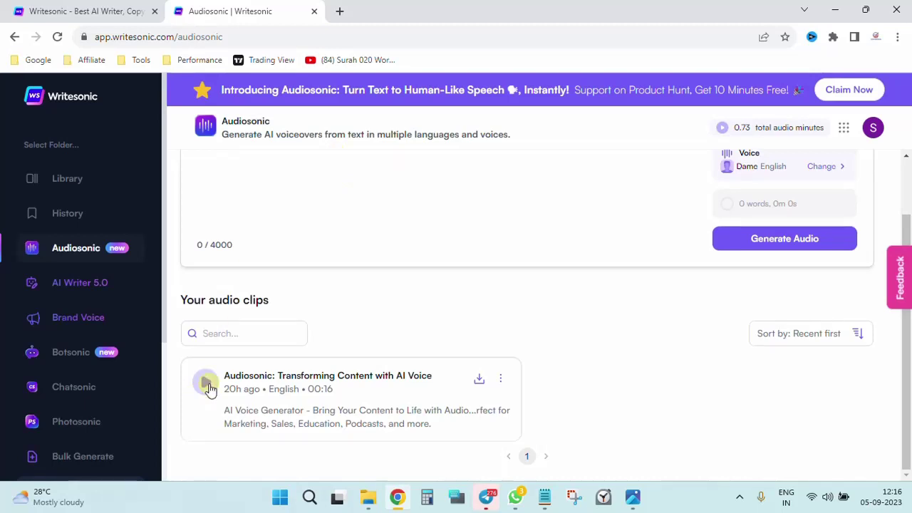
triple_click(239, 412)
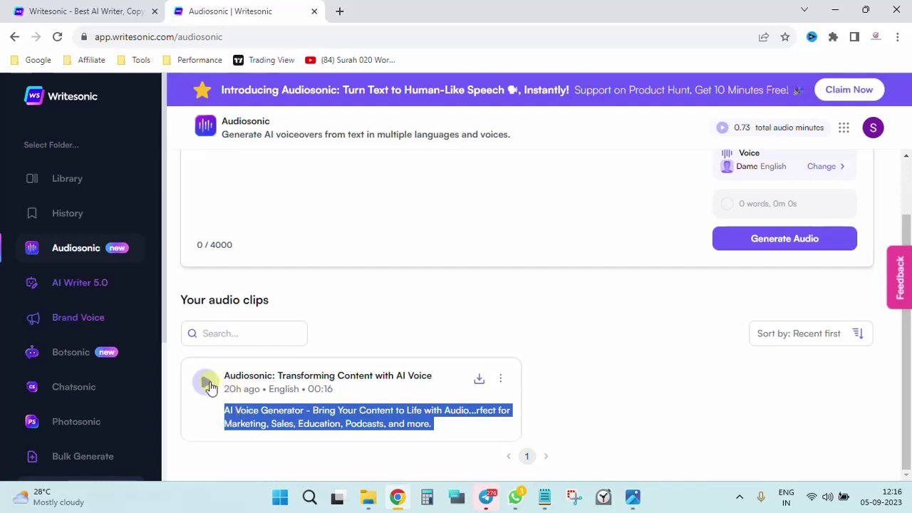
click(207, 384)
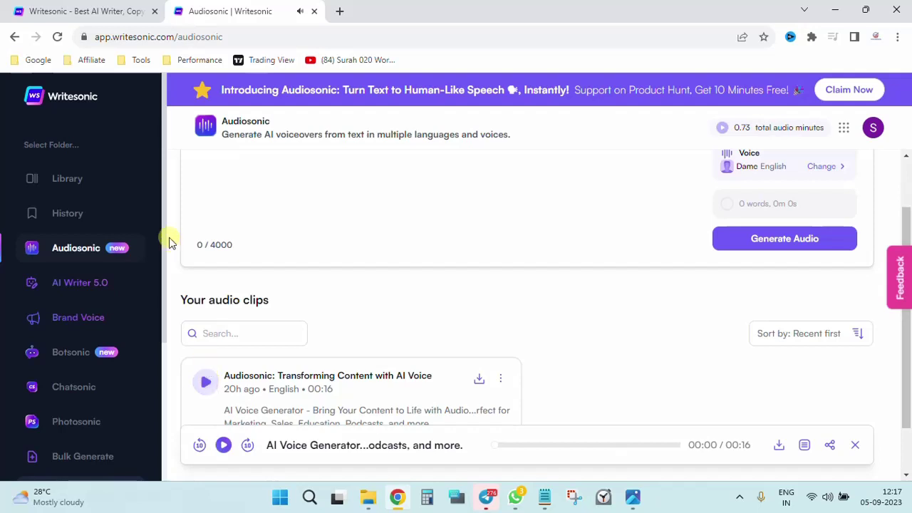
- View the Chatsonic chatbot page and its prompt field, and return to Audiosonic
click(88, 399)
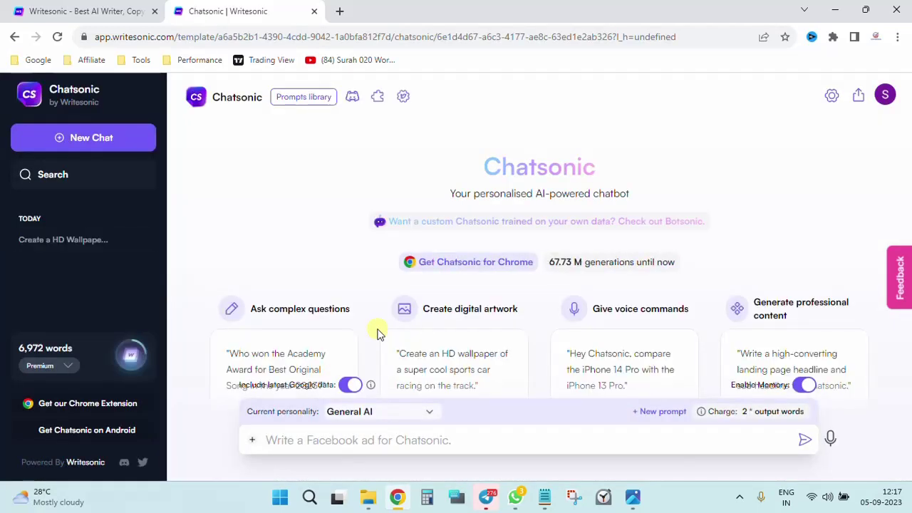
click(499, 436)
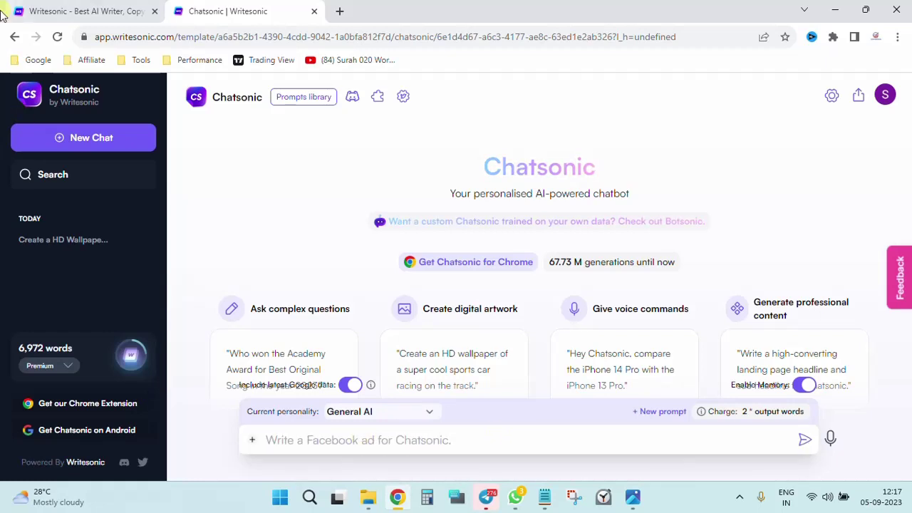
click(14, 36)
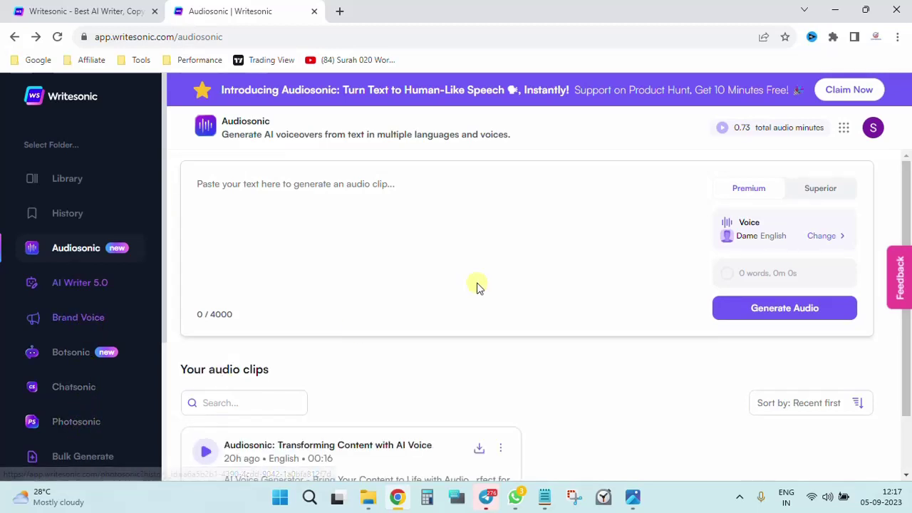
- View the Photosonic image generator with its description field and sample images, and return to the library
scroll(476, 285, down, 1)
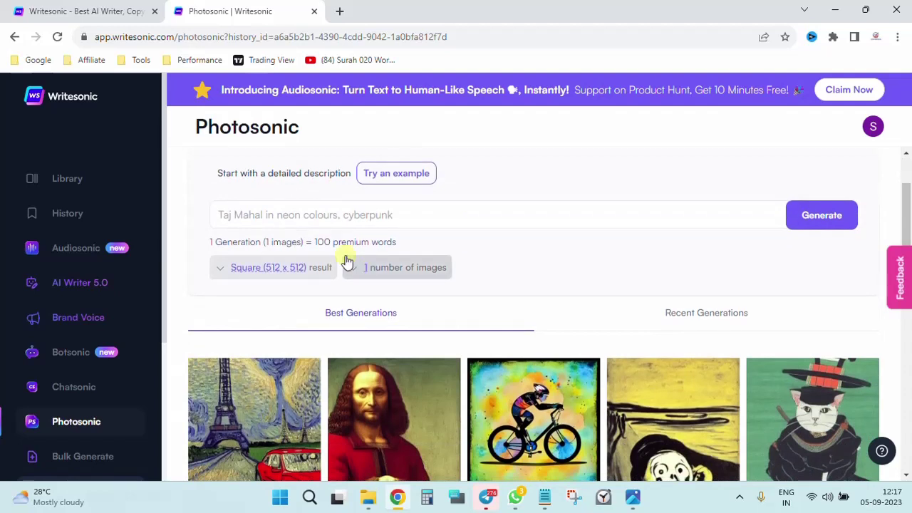
scroll(409, 303, up, 1)
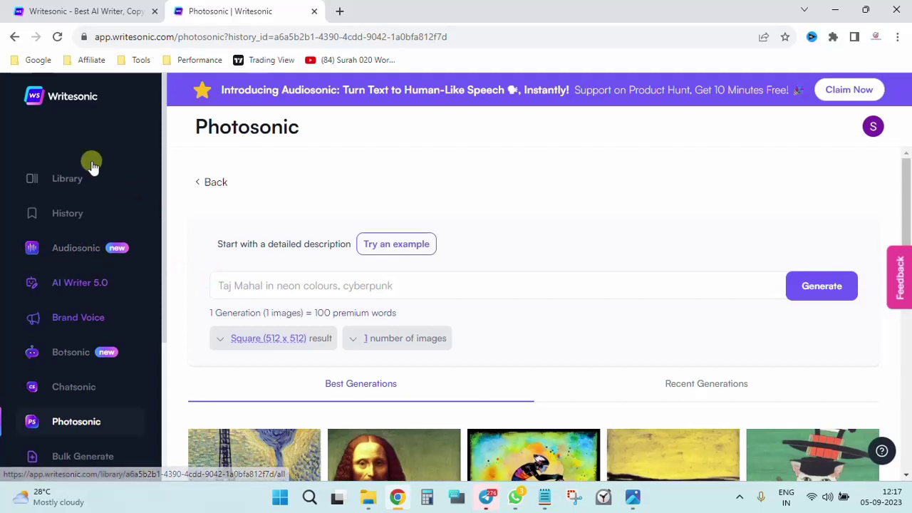
click(76, 107)
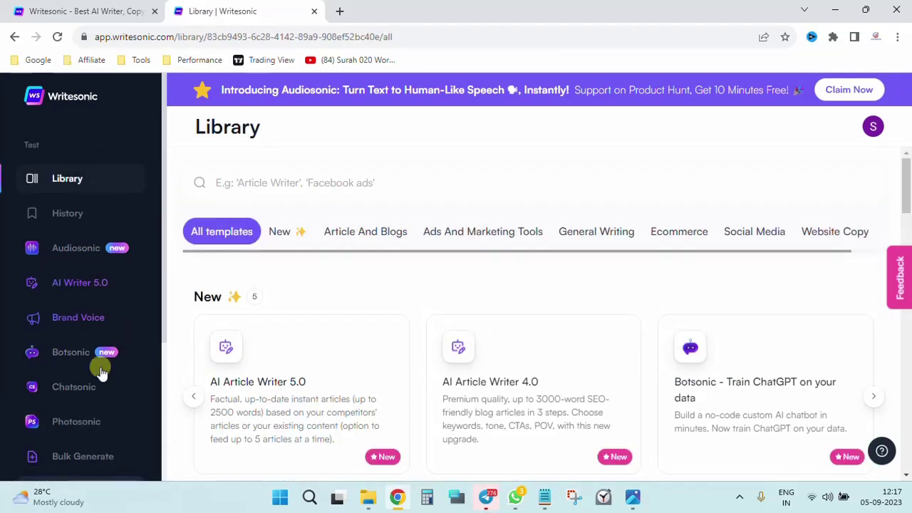
- Look over the remaining tools, usage credits and library templates, and open the account upgrade page
scroll(100, 371, down, 3)
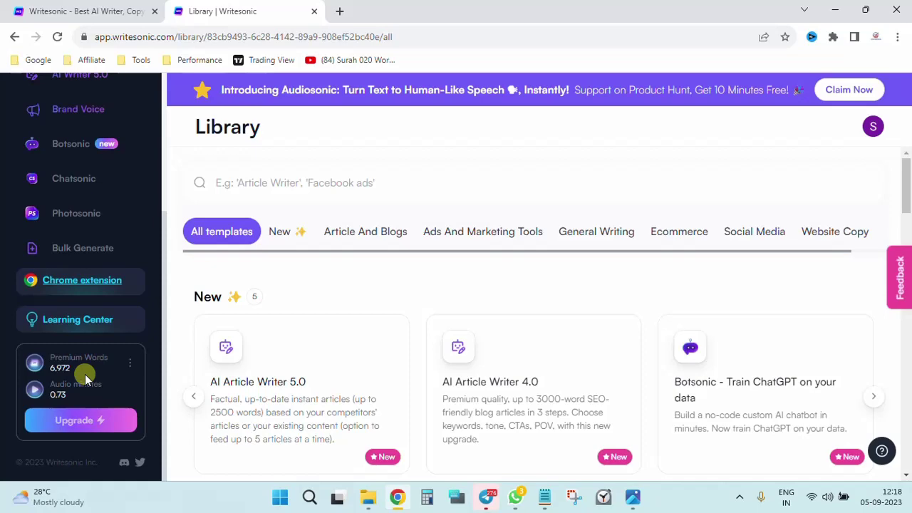
scroll(84, 374, up, 3)
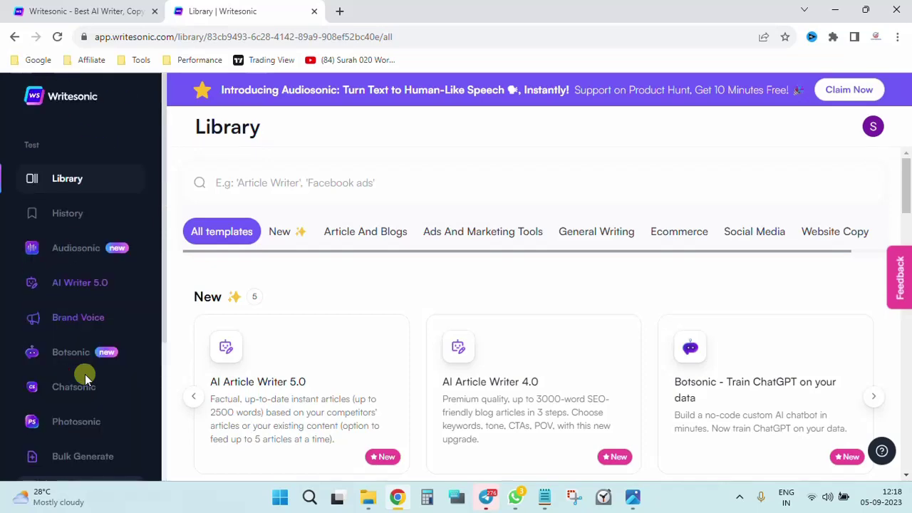
scroll(482, 356, down, 5)
scroll(101, 280, down, 3)
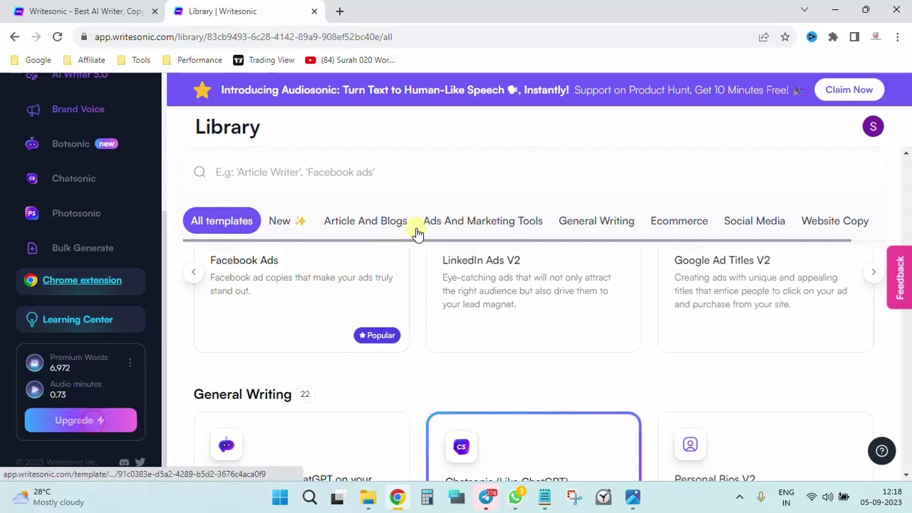
click(101, 419)
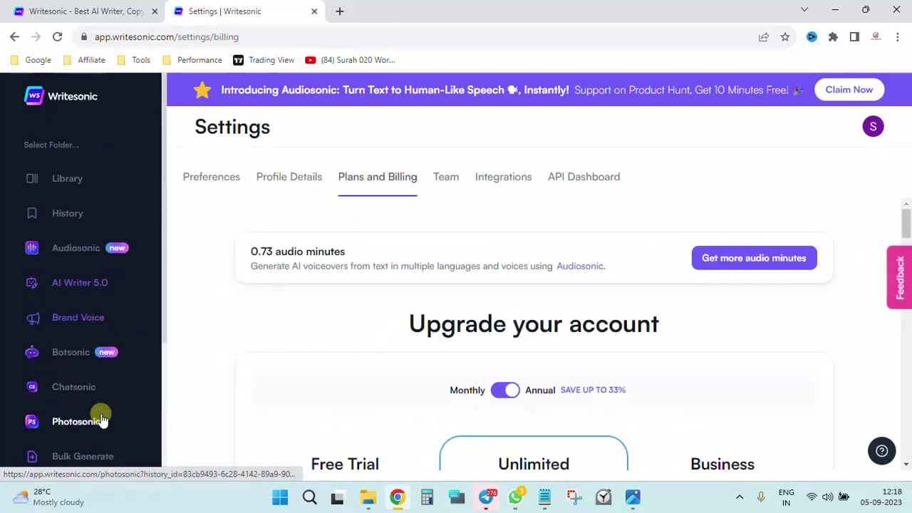
- Examine the prices and included features of the Free Trial, Unlimited, Business and Enterprise plans
scroll(460, 264, down, 3)
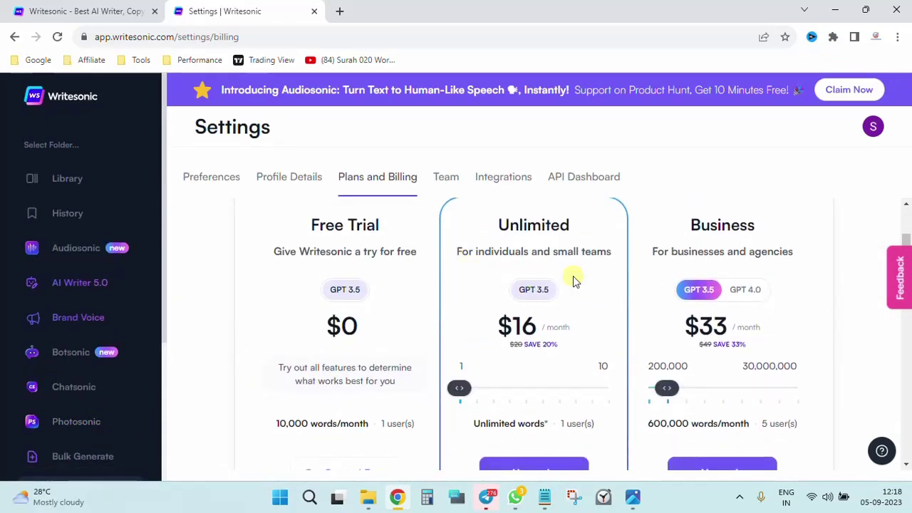
scroll(574, 279, down, 1)
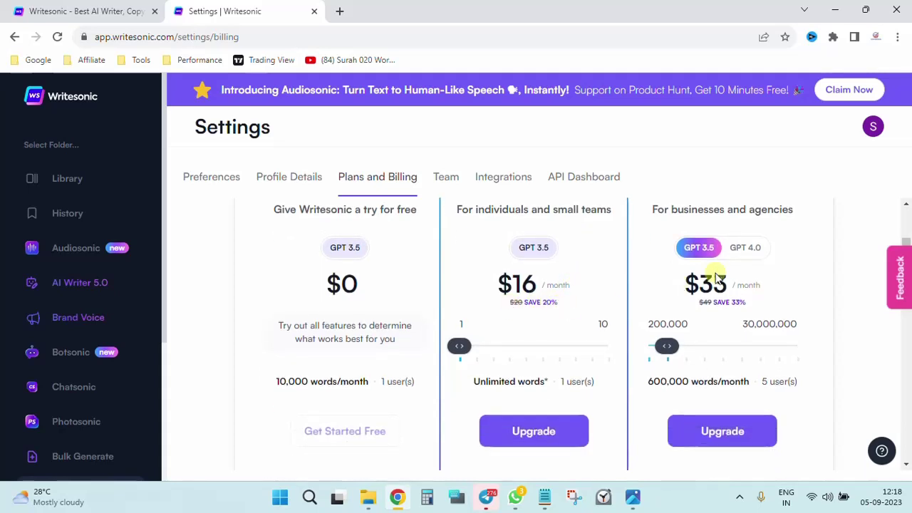
scroll(741, 256, up, 1)
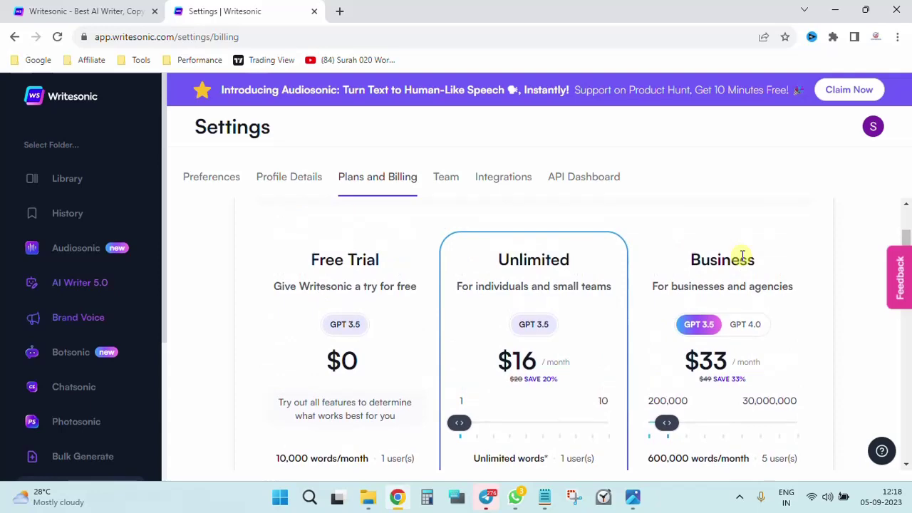
scroll(742, 256, down, 6)
scroll(742, 255, up, 1)
scroll(742, 256, down, 5)
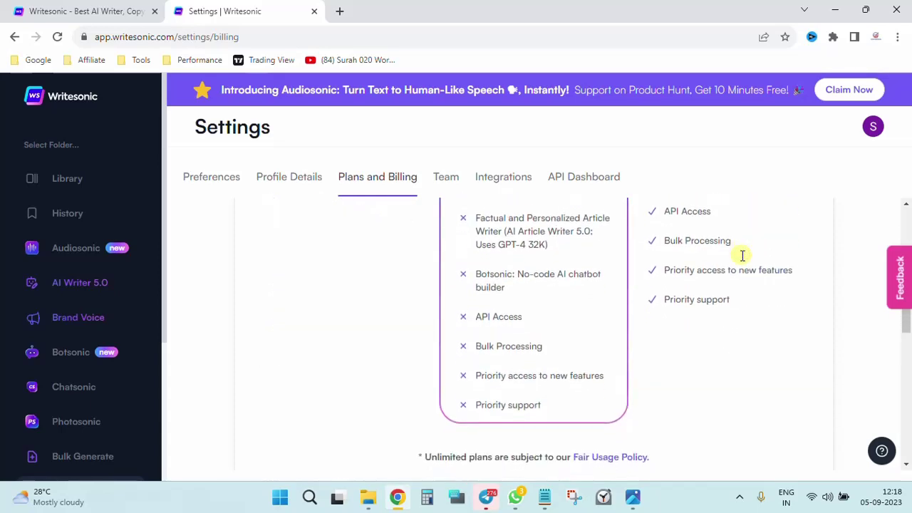
scroll(741, 256, down, 8)
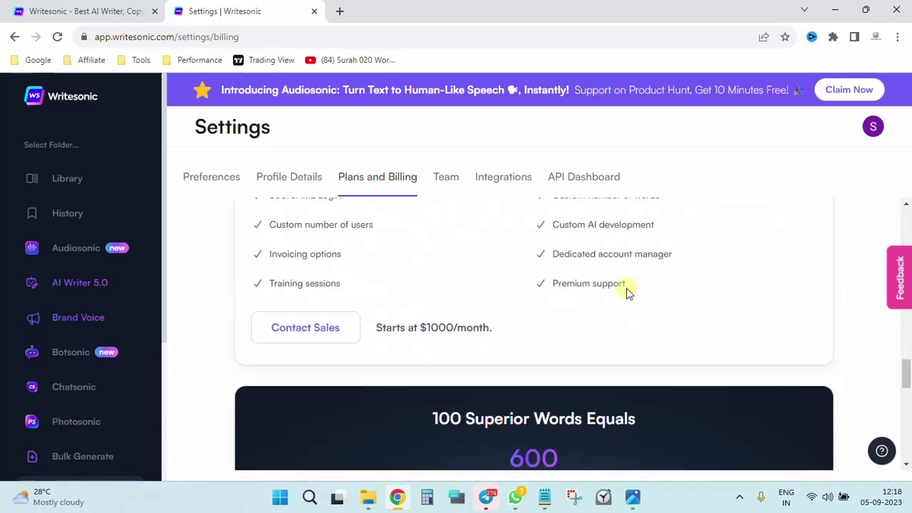
scroll(516, 282, up, 1)
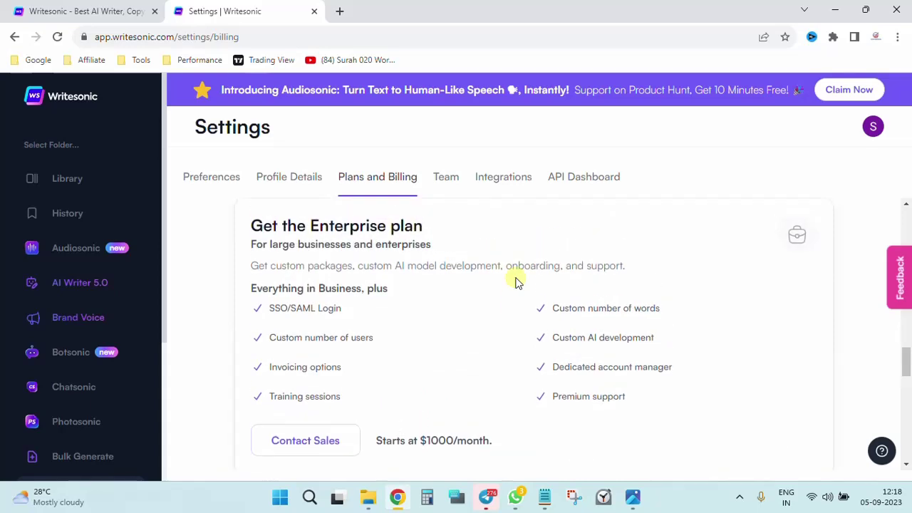
scroll(531, 362, up, 5)
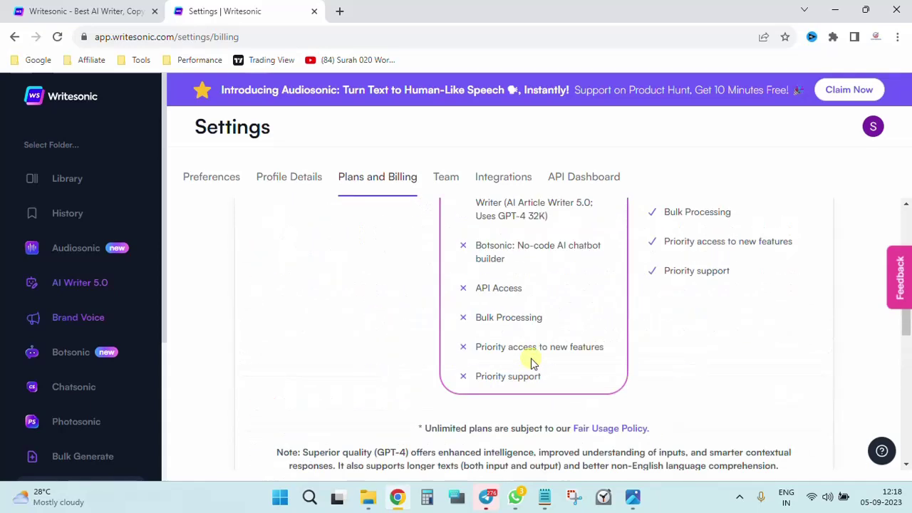
scroll(531, 362, up, 10)
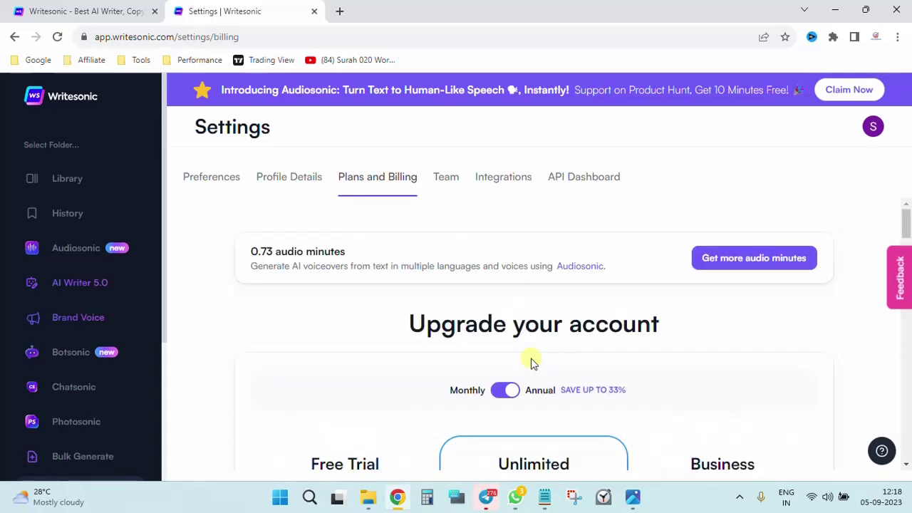